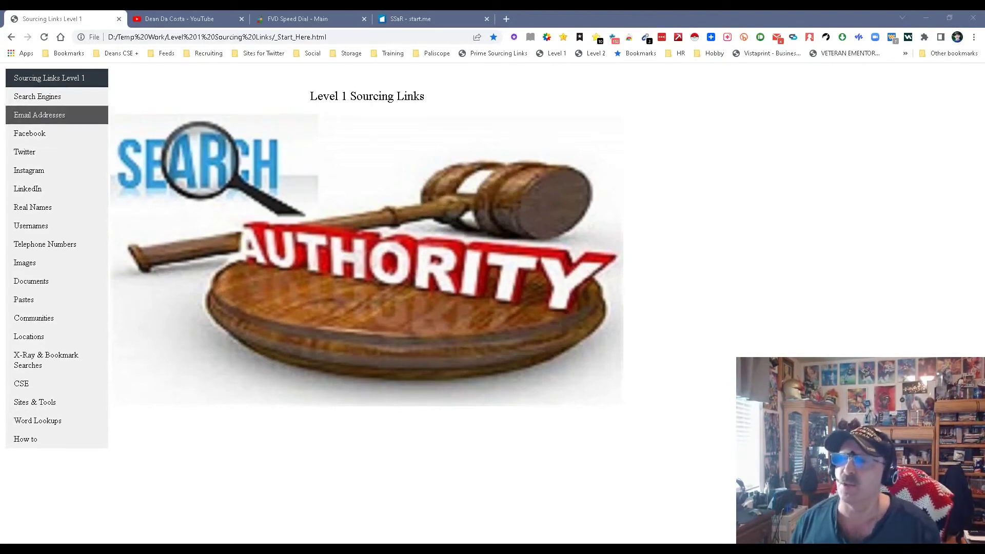
Fill every Search Engines box with the person's full name and run the Google search.
left_click(38, 97)
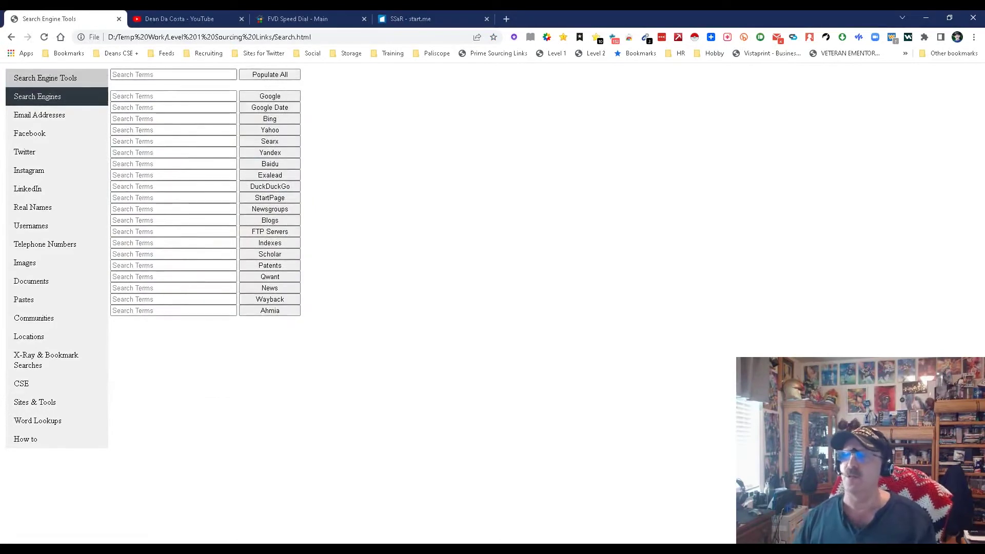
left_click(154, 74)
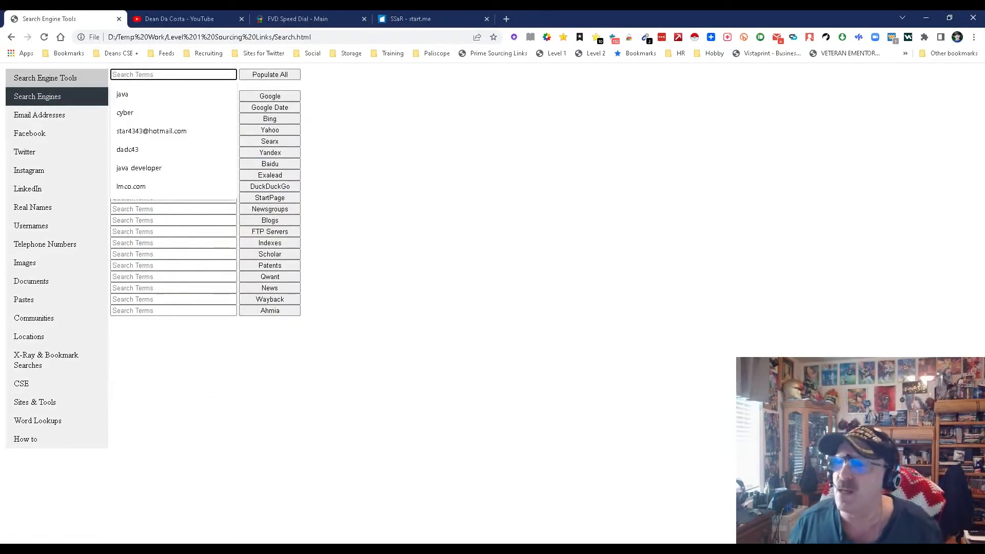
type("Dean DaCosta")
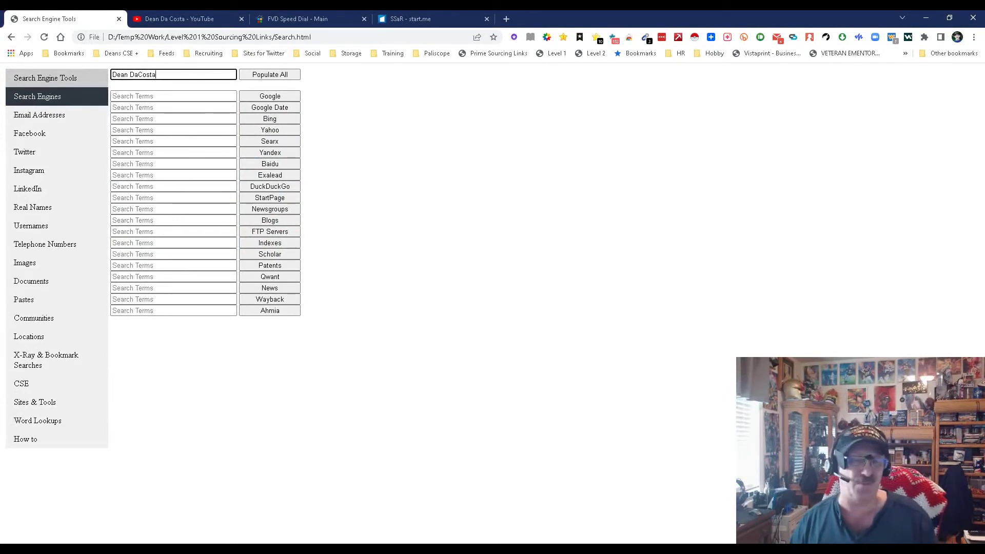
left_click(269, 75)
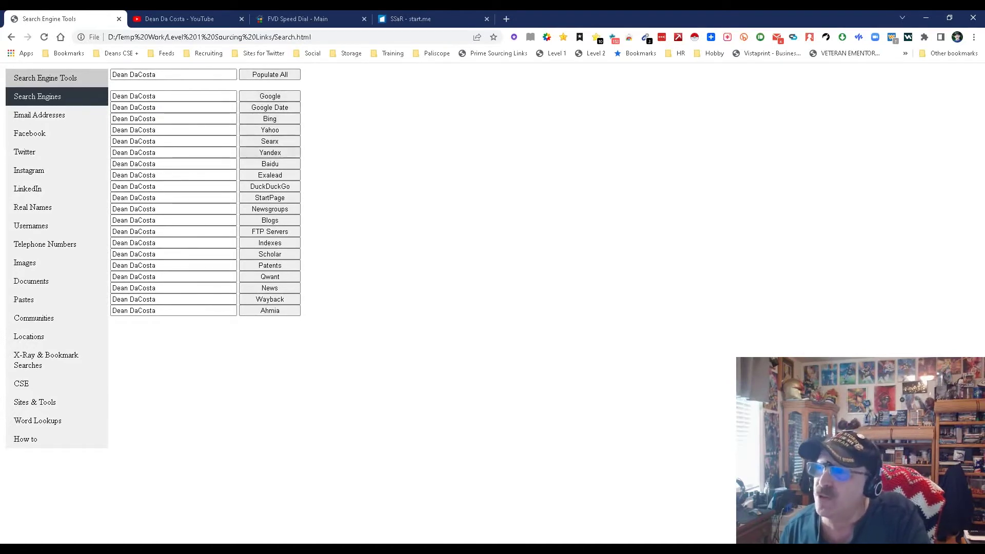
left_click(270, 96)
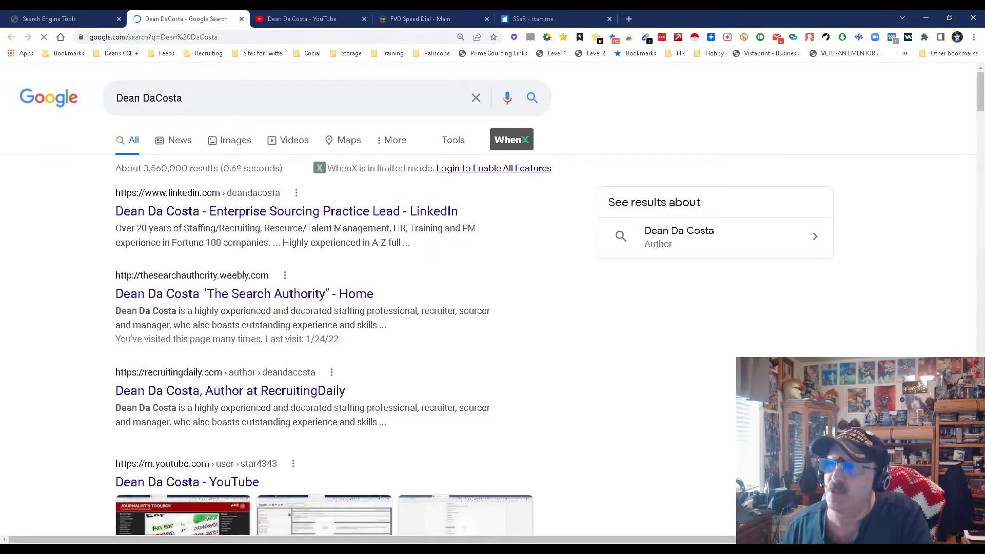
Close the Google results tab for the name search.
key("ctrl+w")
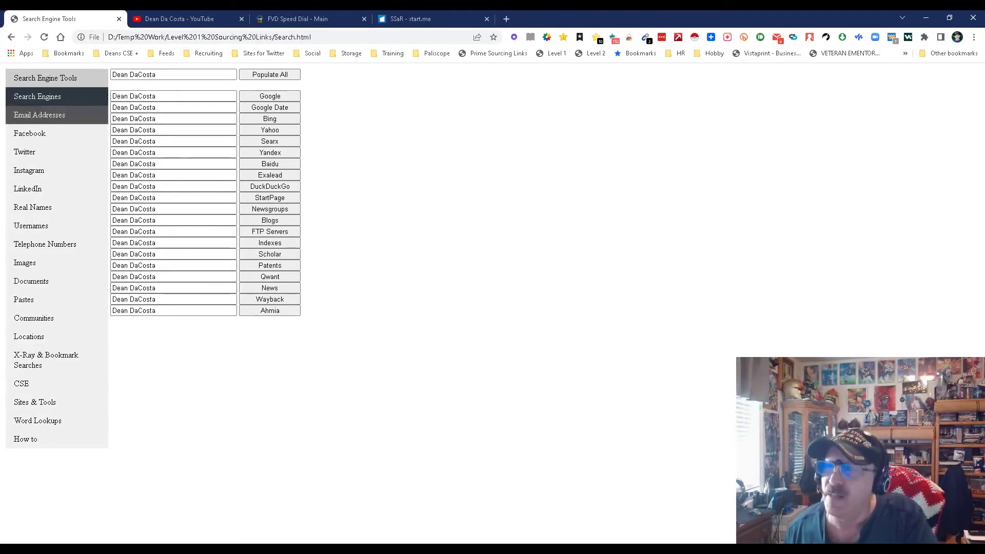
Fill every Email Addresses field with the saved test address and check it on emailrep.io.
left_click(39, 115)
left_click(173, 75)
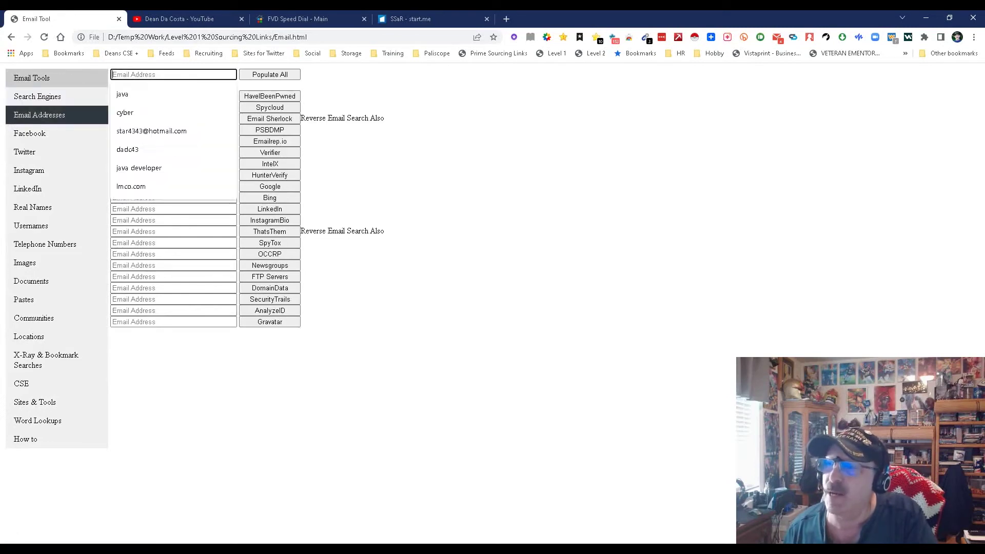
key("Return")
key("Tab")
key("Return")
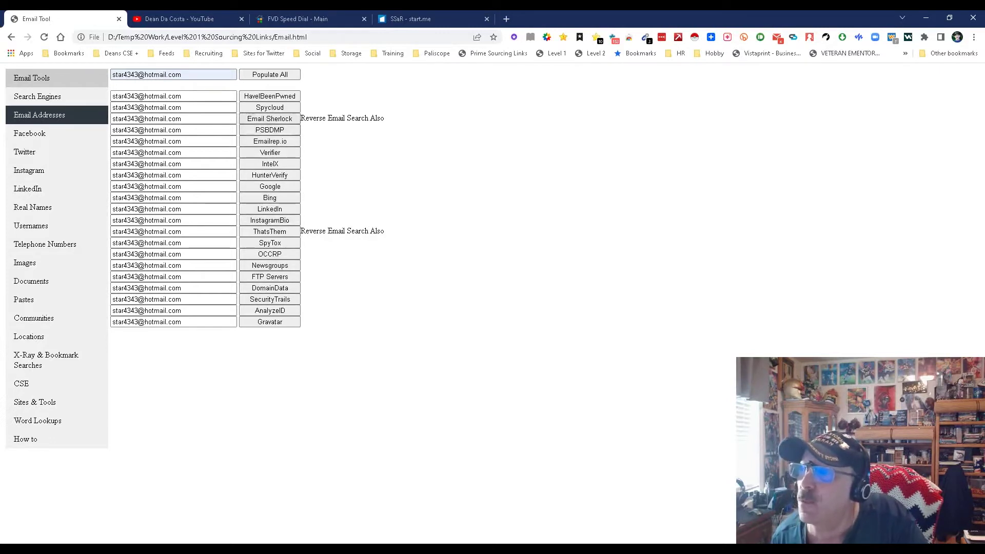
left_click(270, 141)
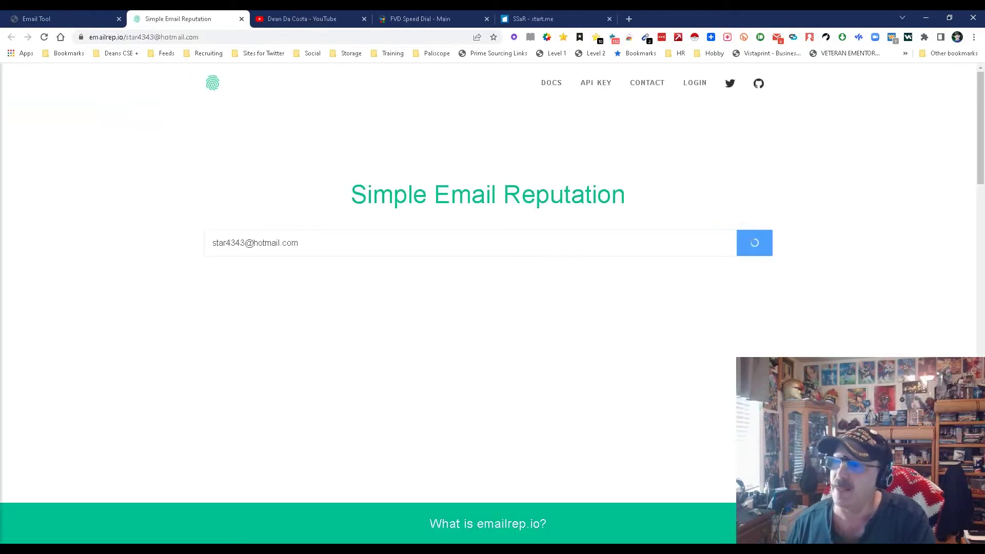
Review the emailrep.io JSON showing HIGH REPUTATION, then close that tab.
scroll(487, 308, "down", 4)
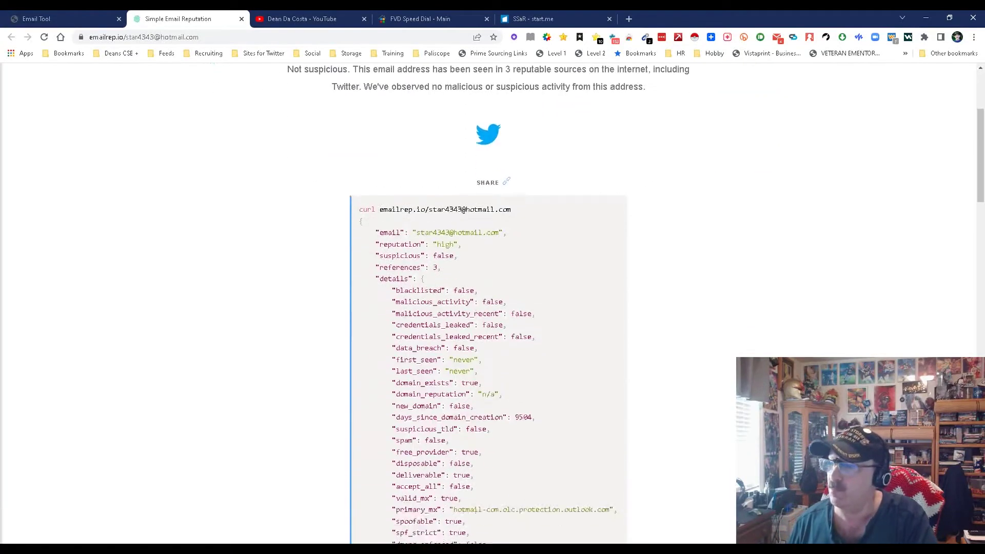
scroll(487, 307, "up", 4)
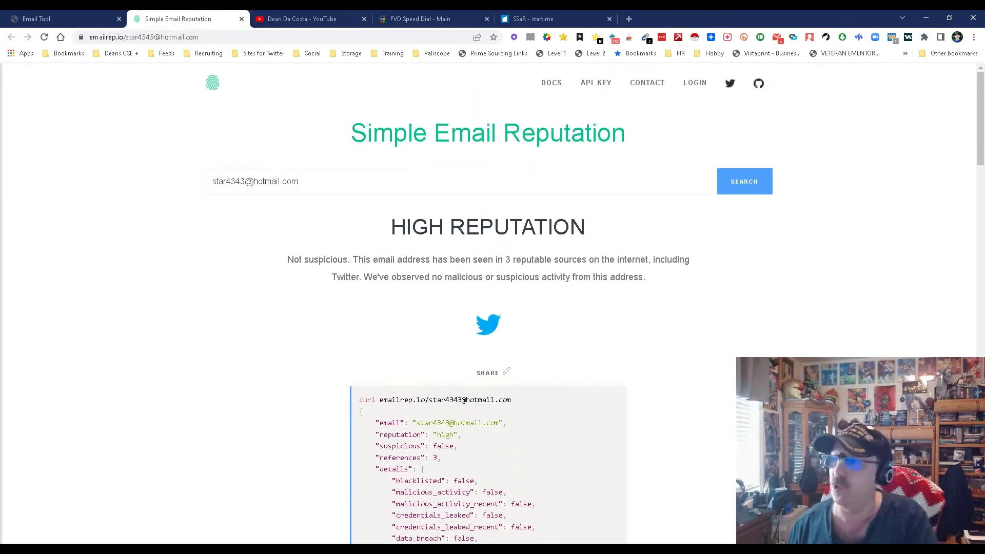
left_click(241, 18)
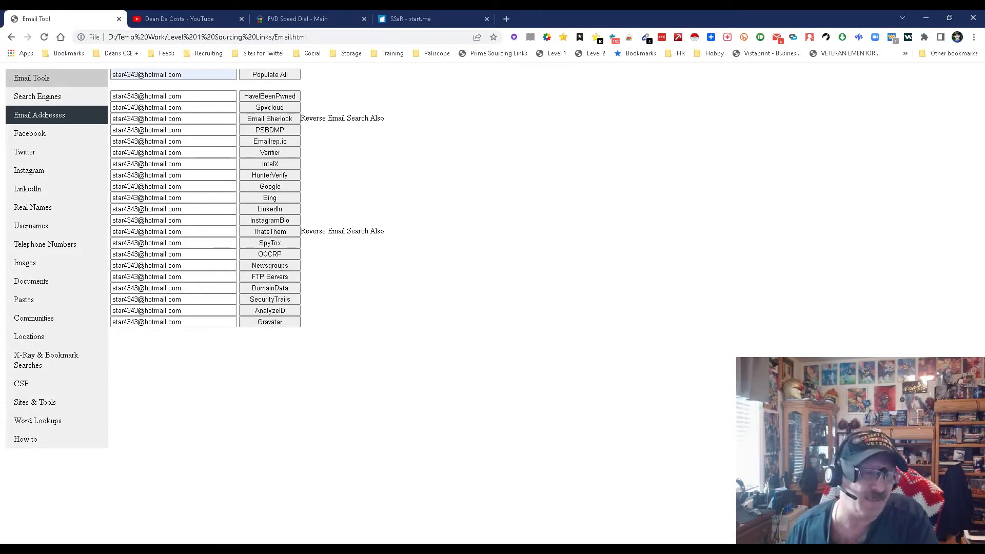
Preview the Facebook, Twitter, Instagram and LinkedIn pages, ending on Real Names.
left_click(30, 133)
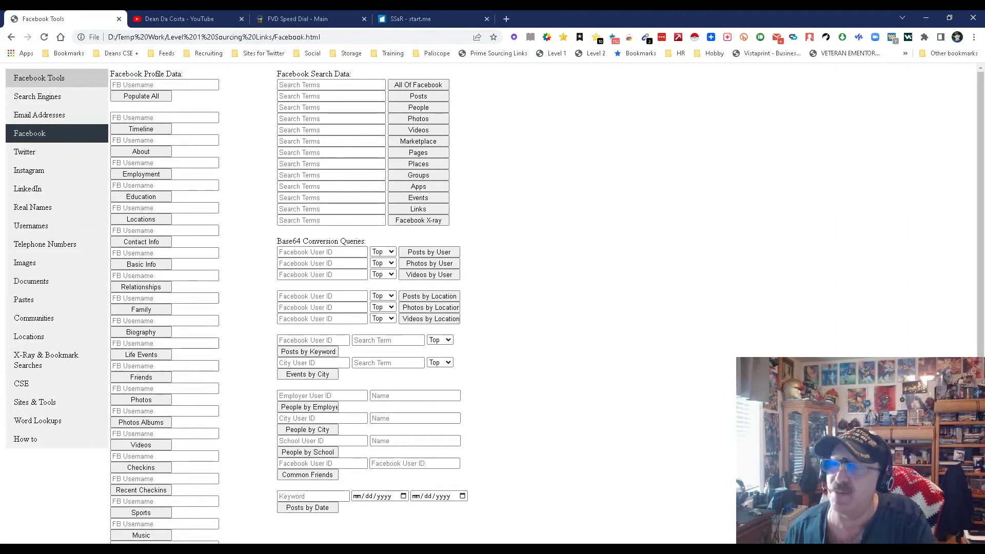
left_click(25, 152)
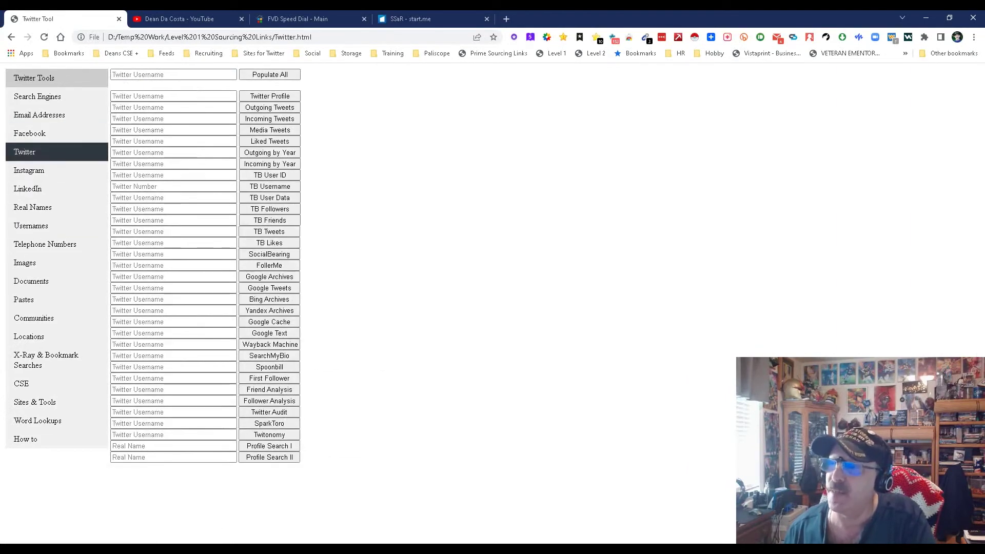
left_click(28, 170)
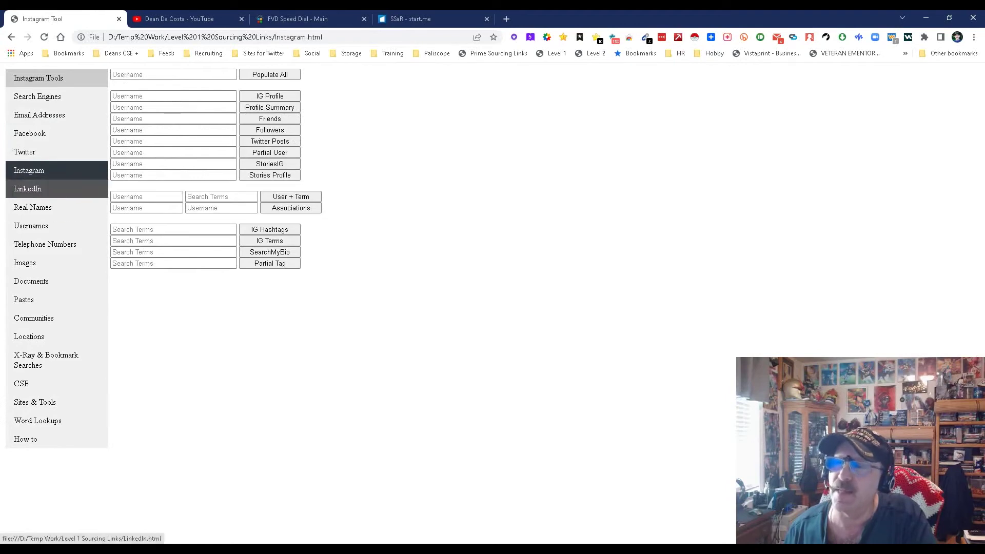
left_click(28, 189)
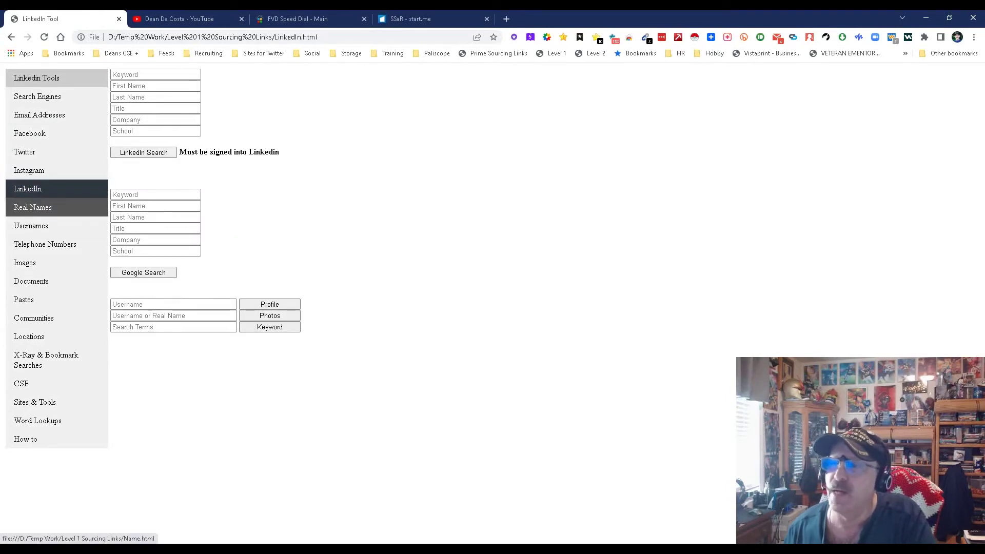
left_click(32, 208)
Fill every name row with the saved first and last name and search TruePeopleSearch.
left_click(155, 74)
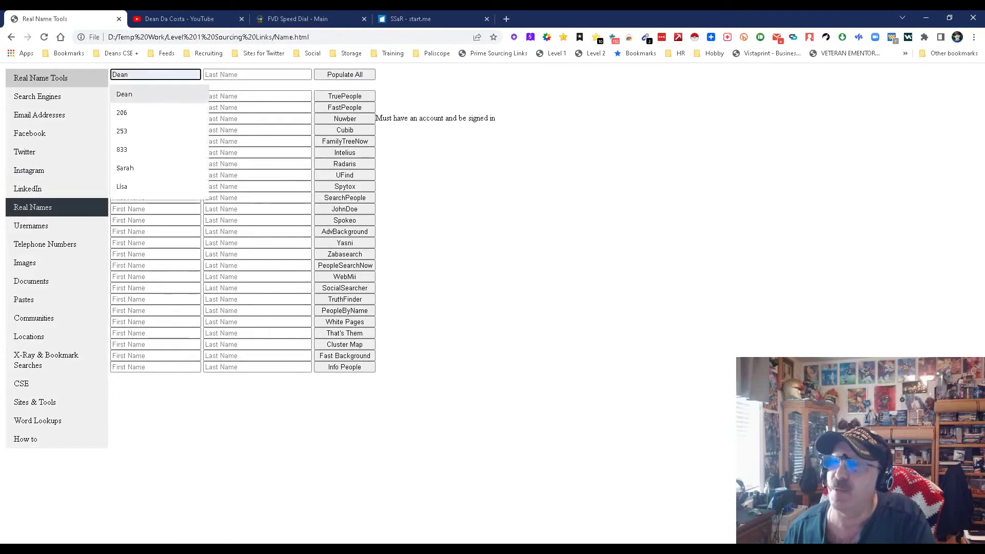
left_click(121, 93)
left_click(256, 75)
left_click(221, 93)
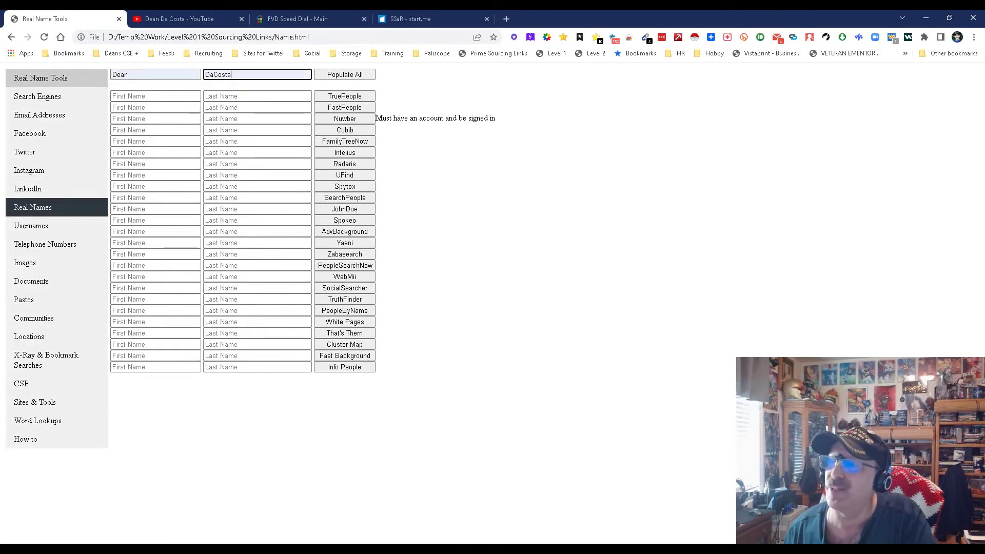
key("Return")
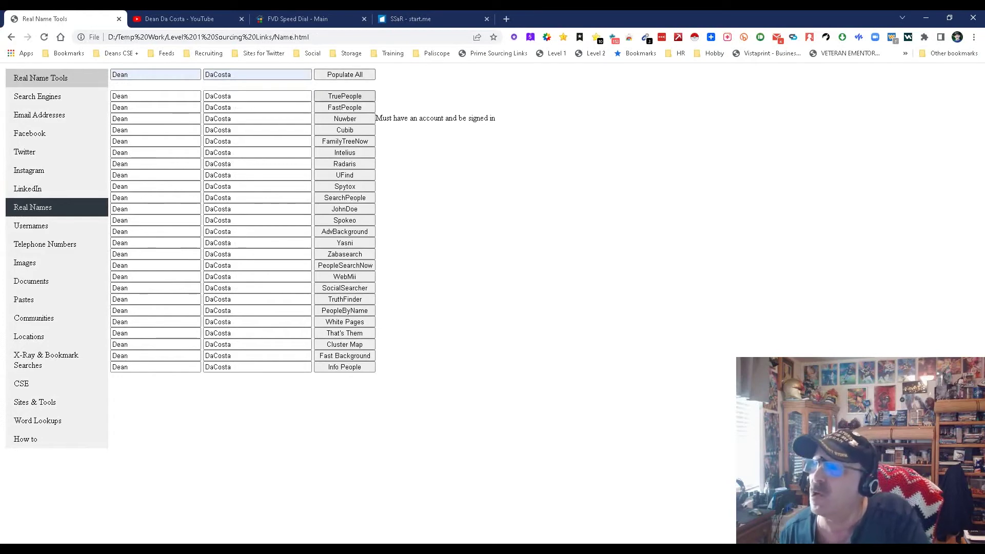
left_click(345, 96)
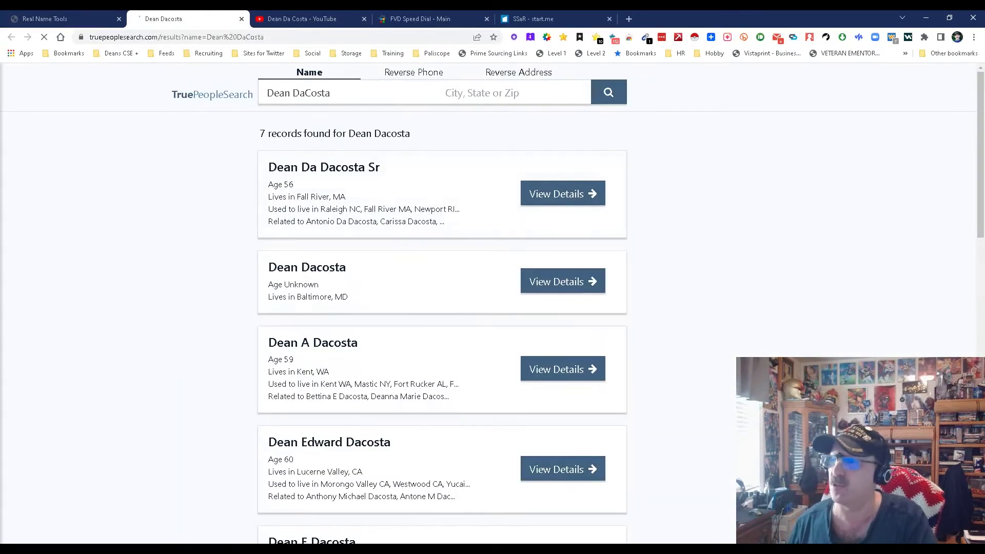
Open one matching record's details, review its phones, emails, relatives and associates, then close it.
scroll(441, 308, "down", 3)
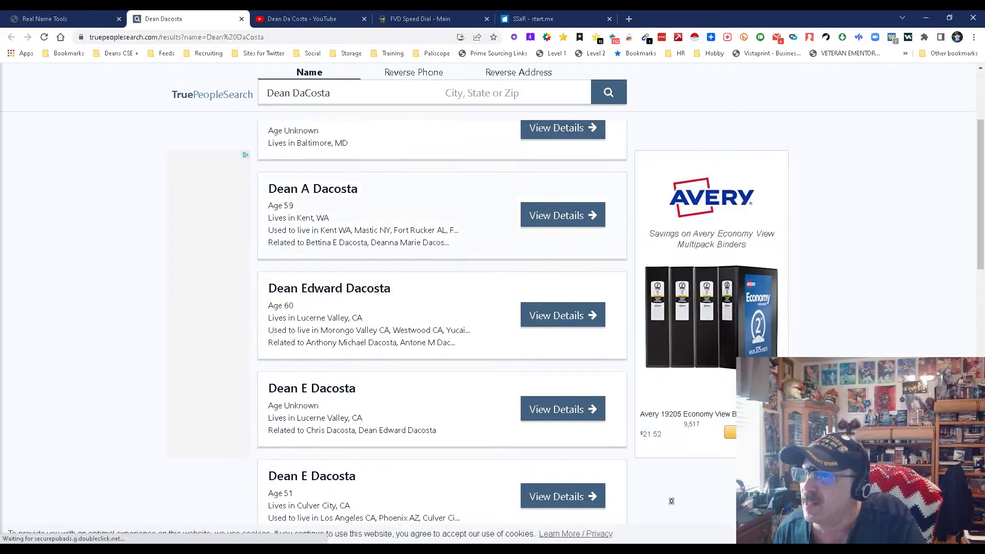
left_click(563, 215)
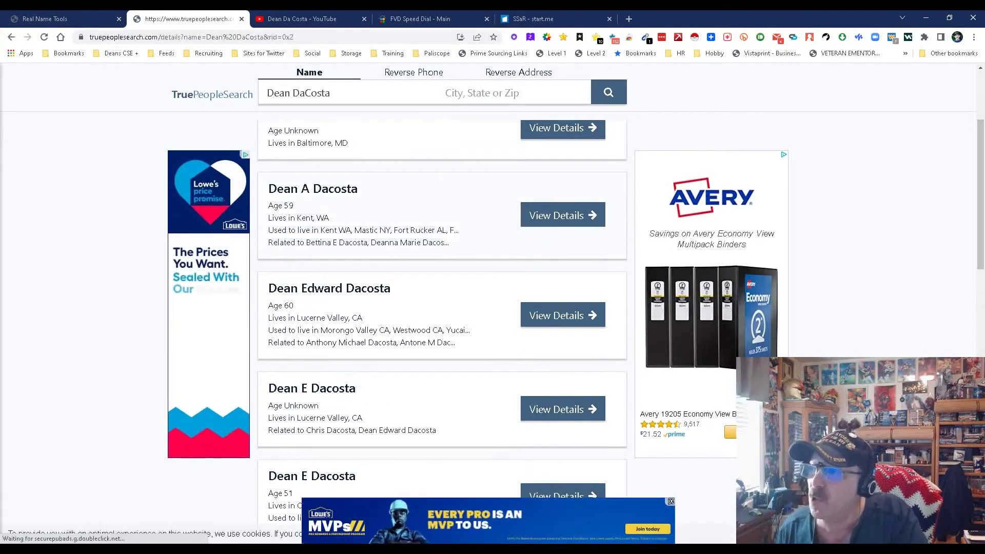
scroll(441, 308, "down", 2)
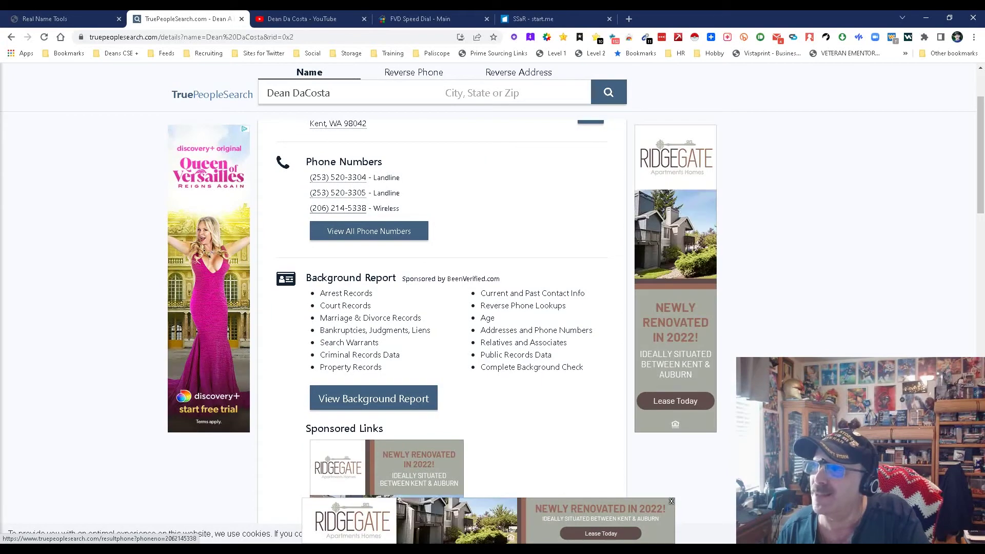
scroll(338, 208, "down", 4)
scroll(441, 307, "down", 3)
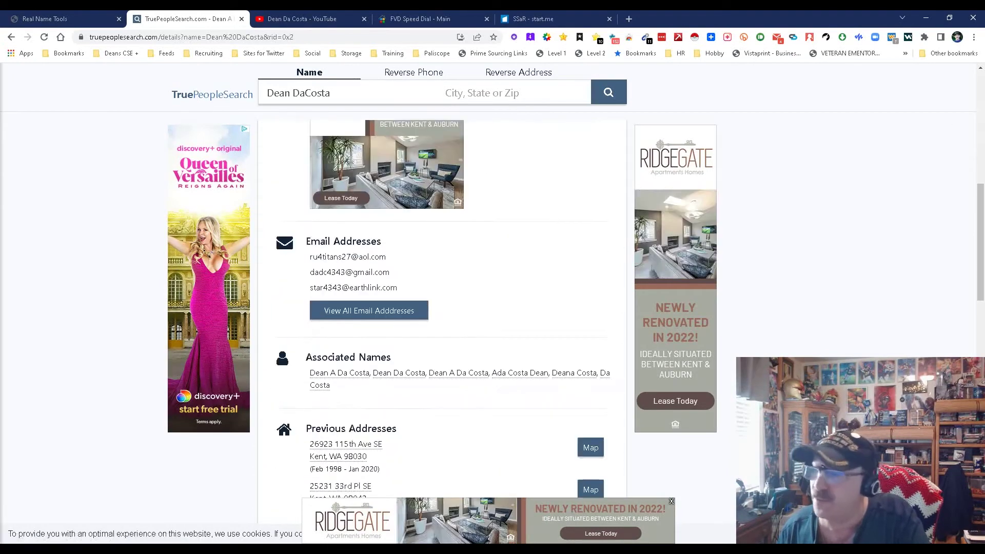
scroll(442, 307, "up", 6)
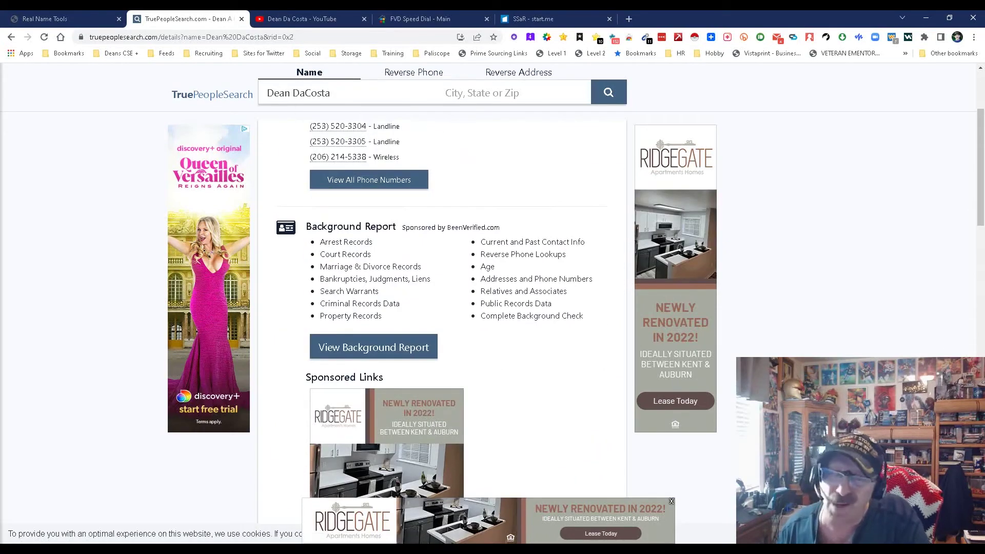
scroll(441, 308, "down", 8)
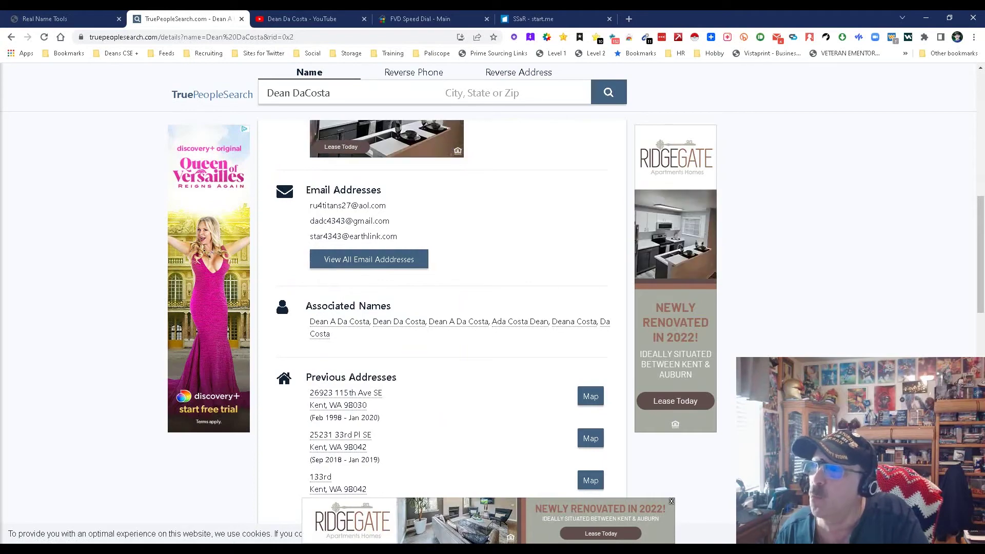
scroll(441, 308, "down", 4)
scroll(441, 308, "down", 6)
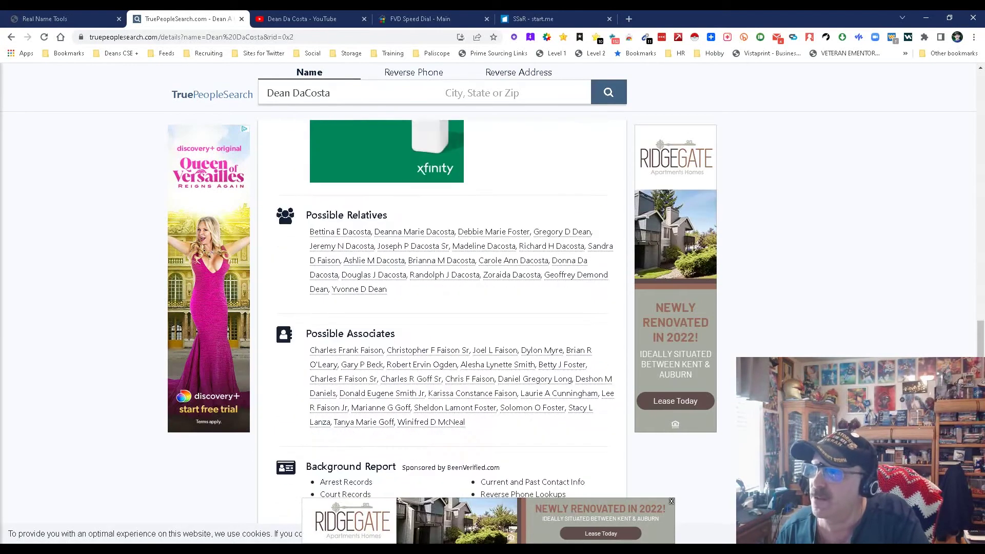
scroll(441, 308, "down", 5)
scroll(441, 308, "up", 6)
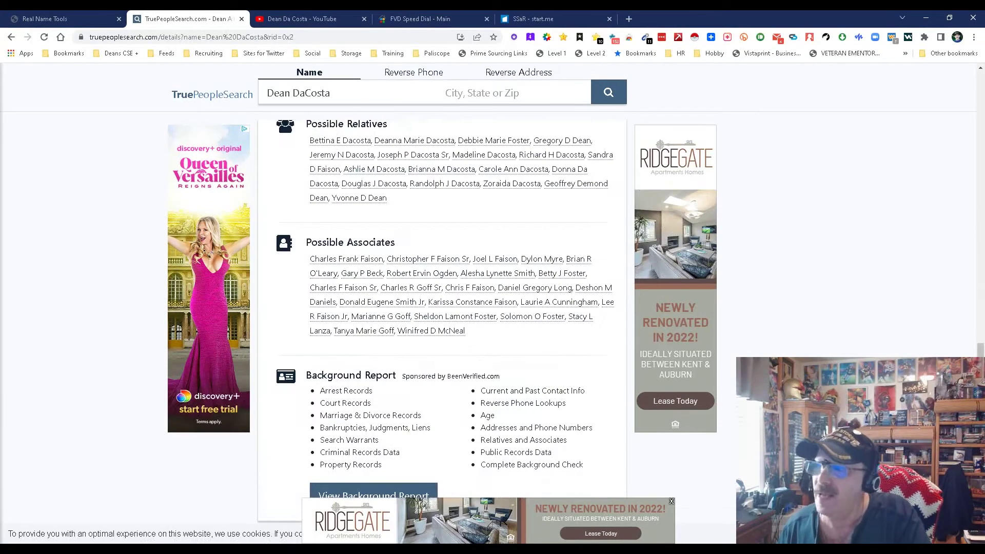
scroll(441, 308, "down", 1)
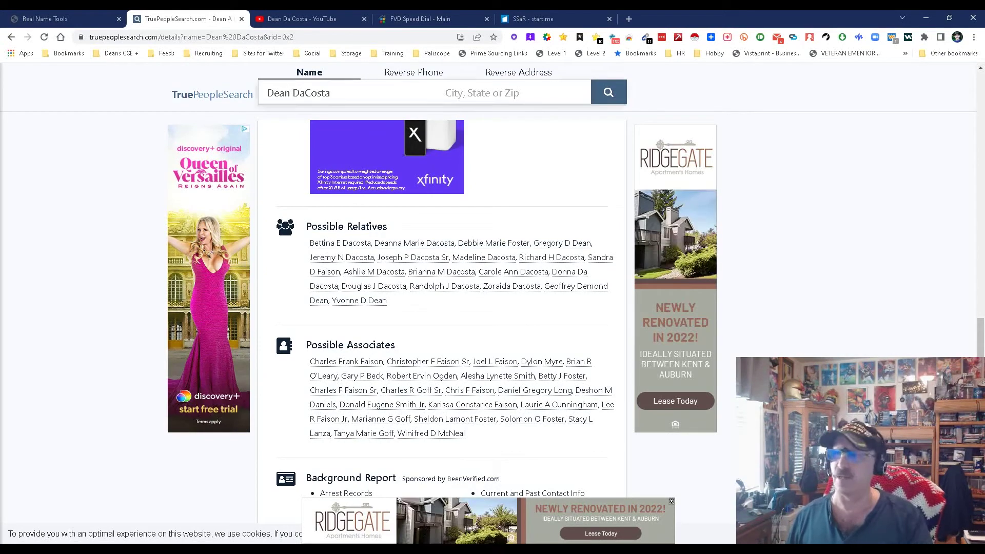
key("ctrl+w")
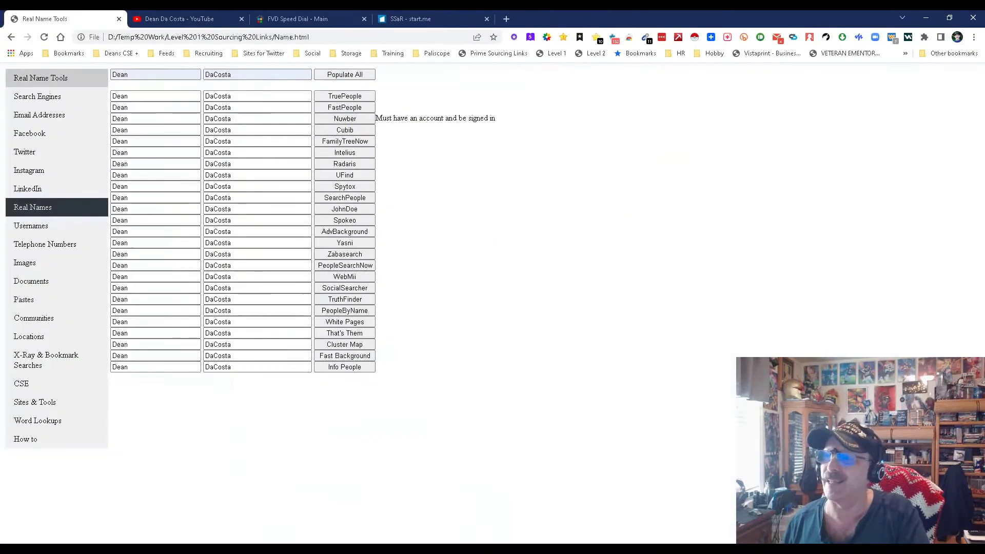
Fill every Usernames field with the saved test username.
left_click(31, 226)
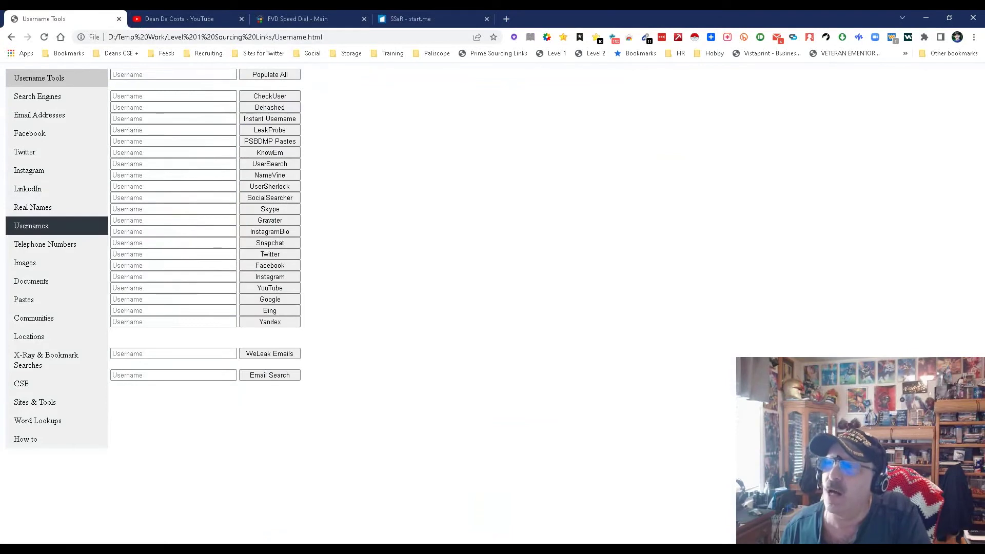
key("Down")
key("Down")
key("Down")
key("Down")
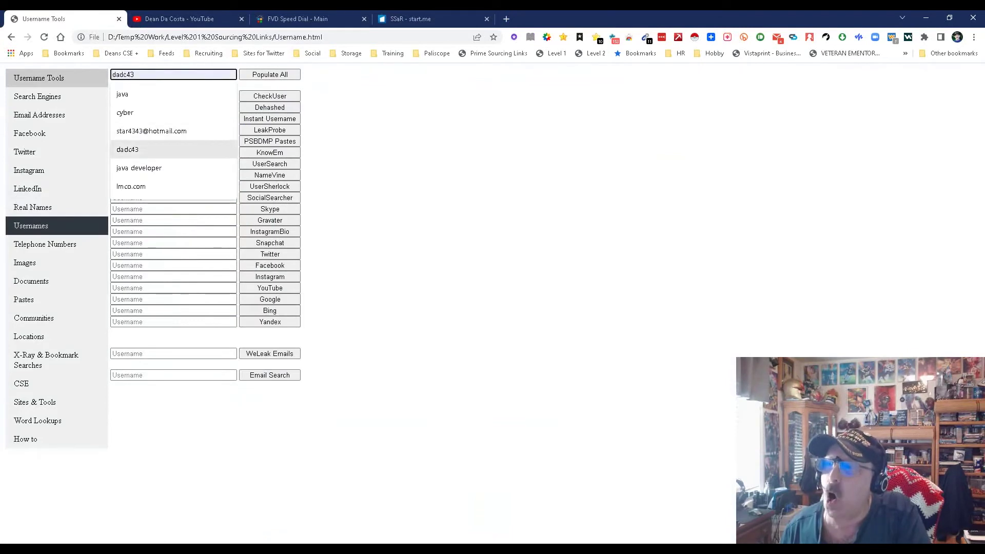
key("Return")
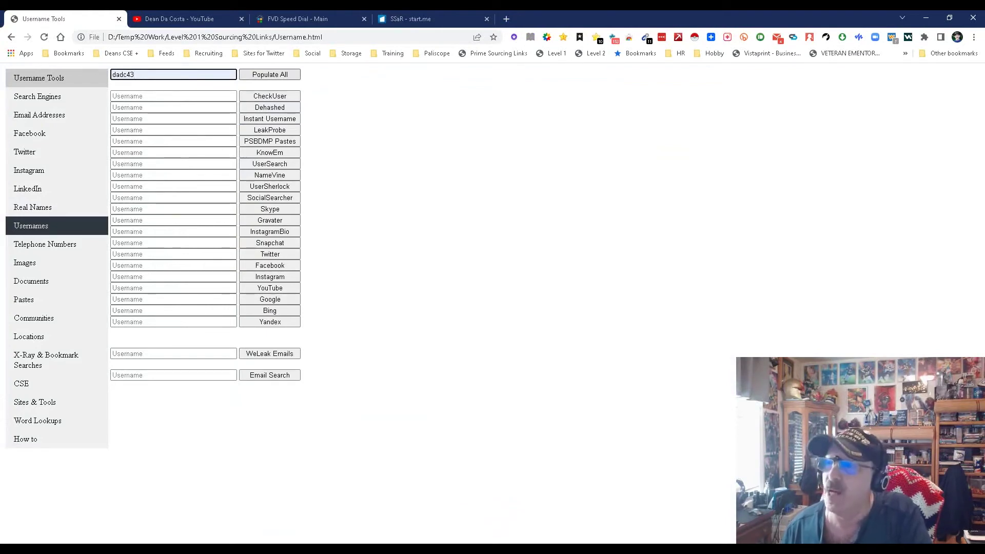
left_click(270, 74)
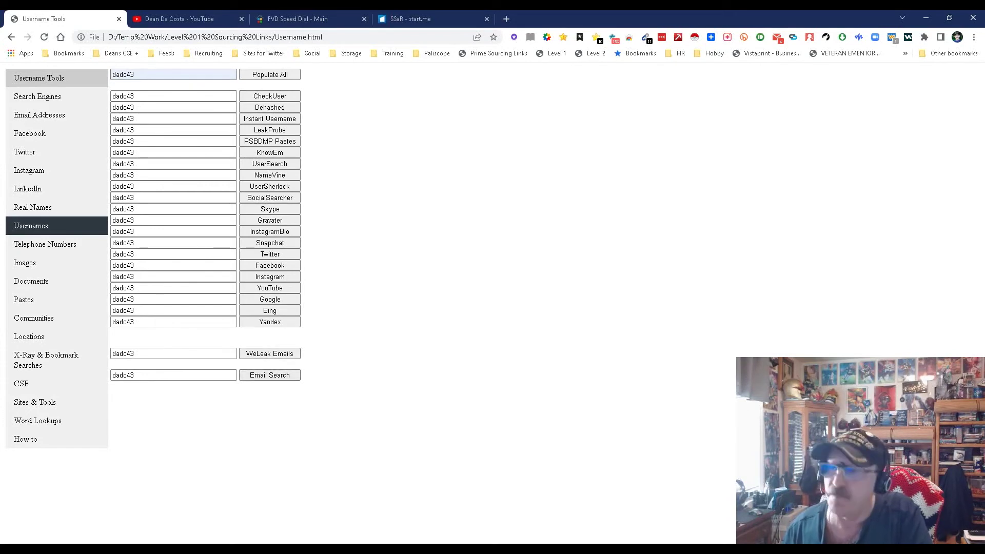
Browse the Telephone Numbers, Images and Documents pages.
left_click(45, 244)
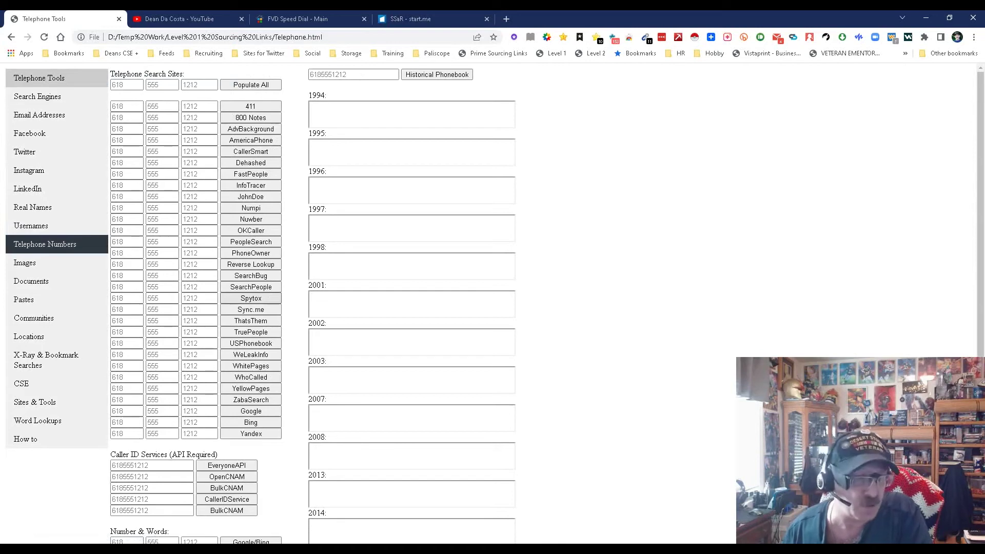
left_click(24, 263)
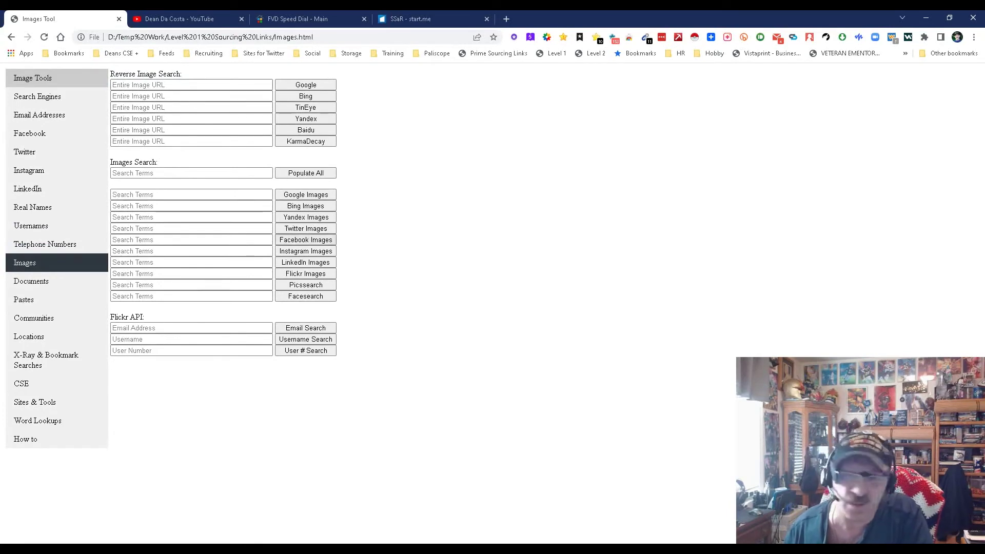
left_click(31, 281)
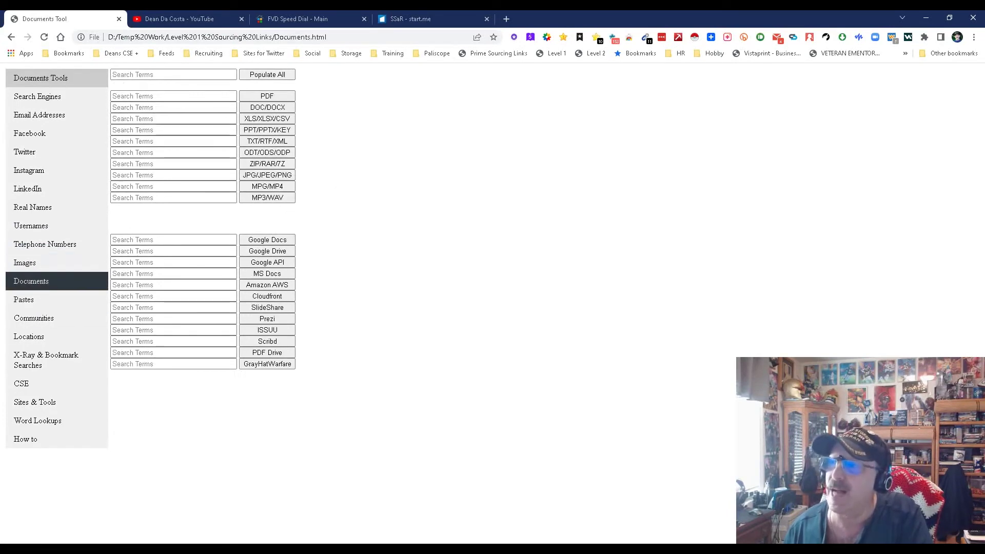
Fill the Documents fields with the saved 'resume android developer' suggestion.
left_click(154, 74)
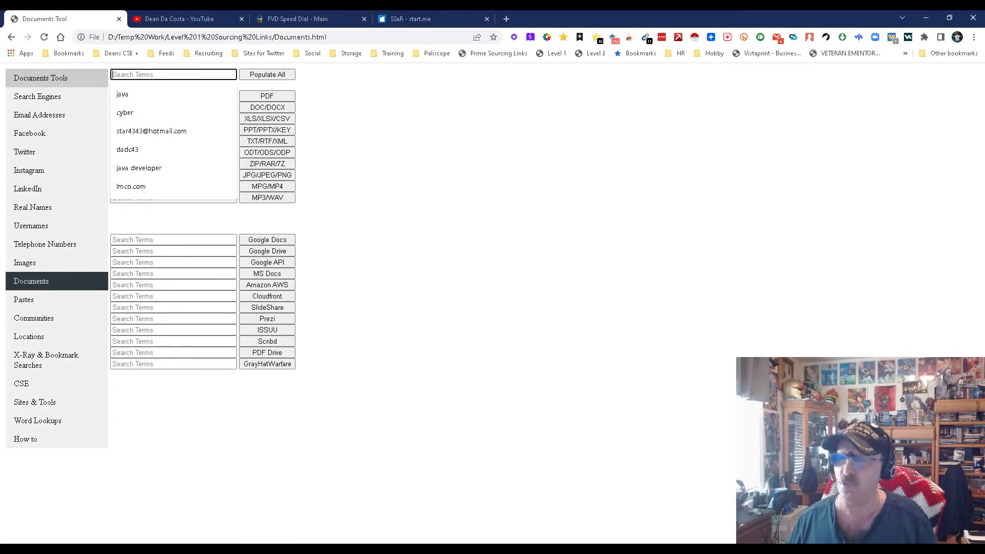
type("resume")
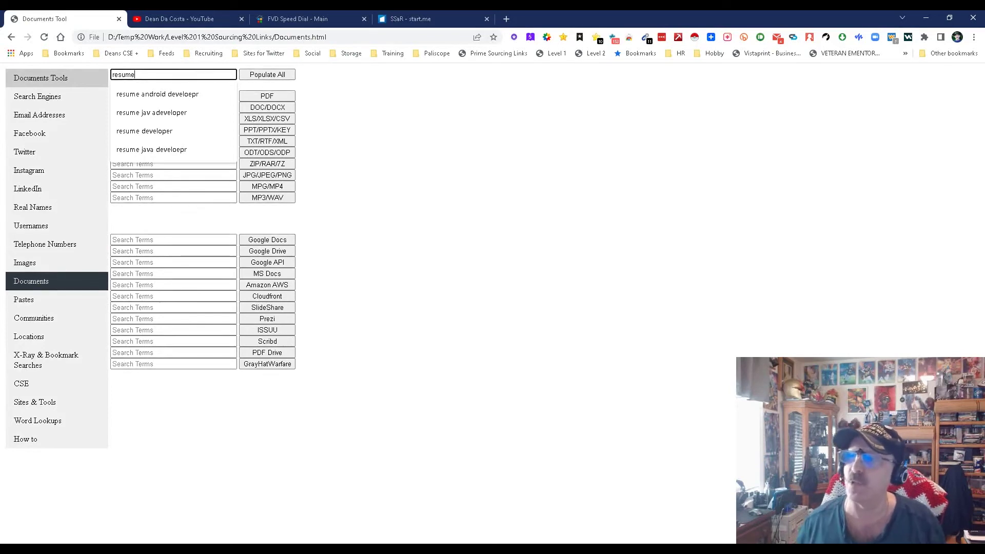
key("Down")
key("Return")
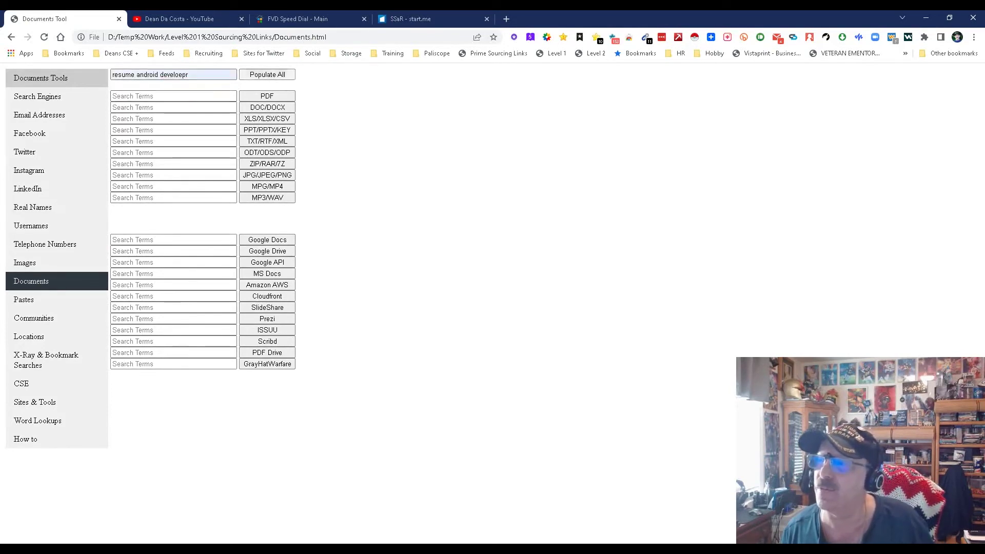
key("Tab")
key("Return")
left_click(185, 74)
Correct the term's spelling to 'developer' and refill every field.
key("BackSpace")
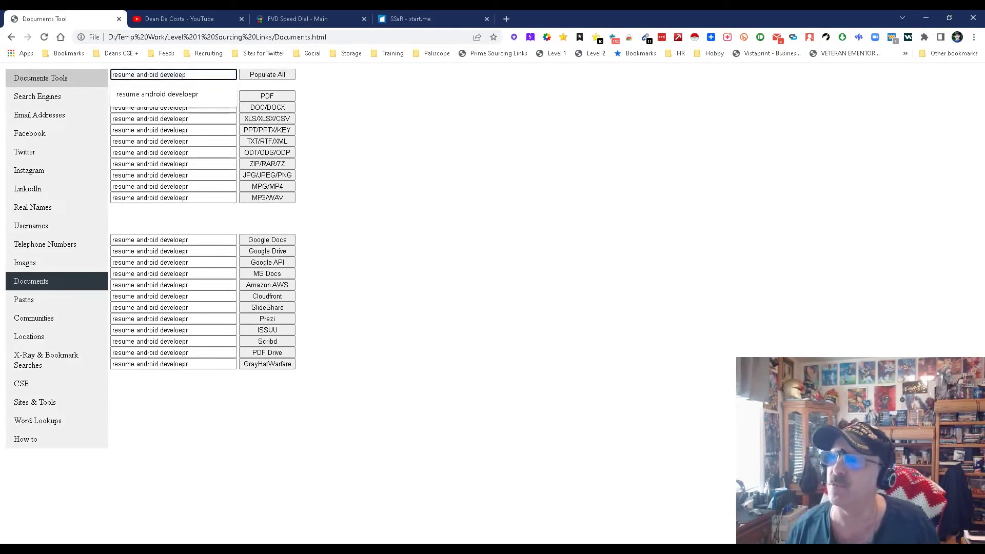
key("BackSpace")
key("BackSpace")
type("per")
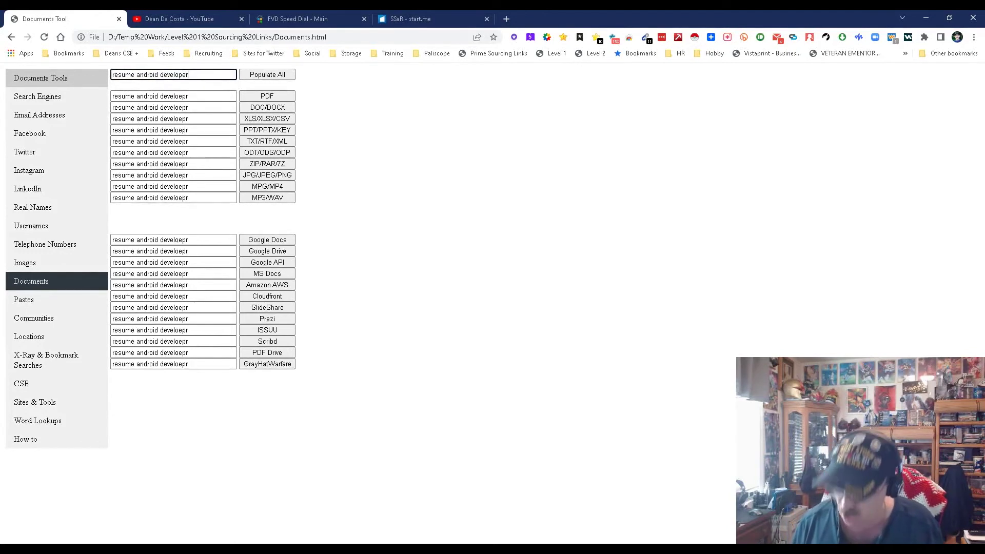
key("Tab")
key("Return")
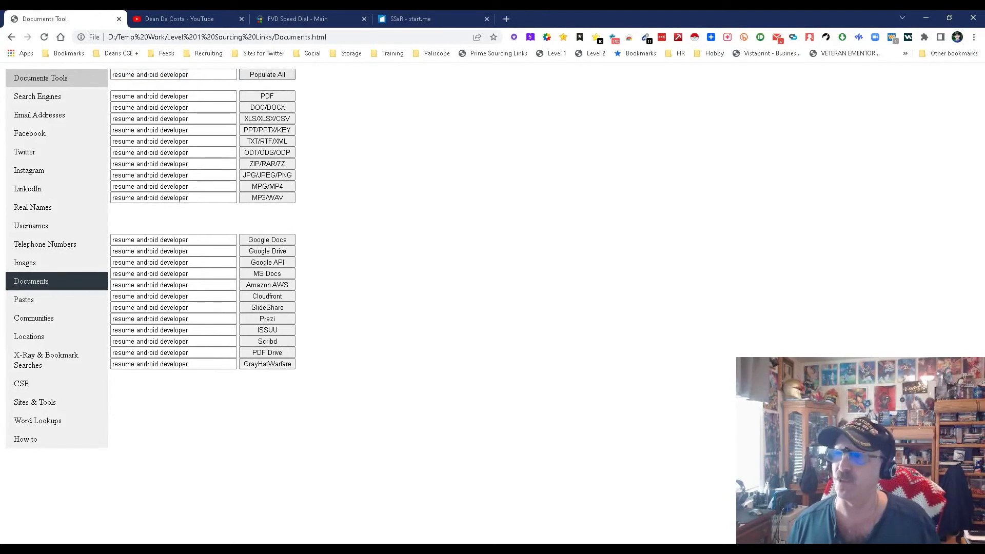
Run the PDF résumé search on Google, review the results, and close that tab.
key("Tab")
key("Return")
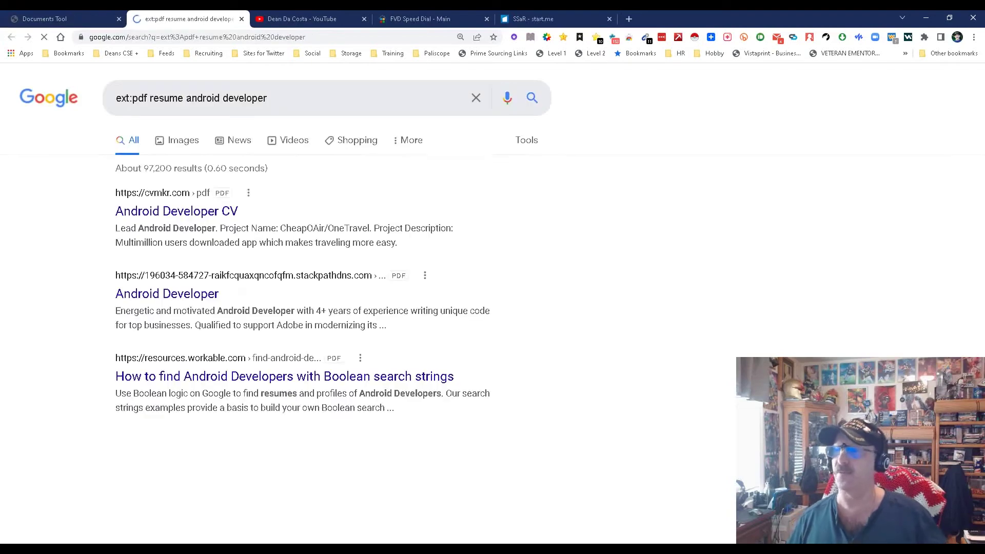
scroll(359, 308, "down", 12)
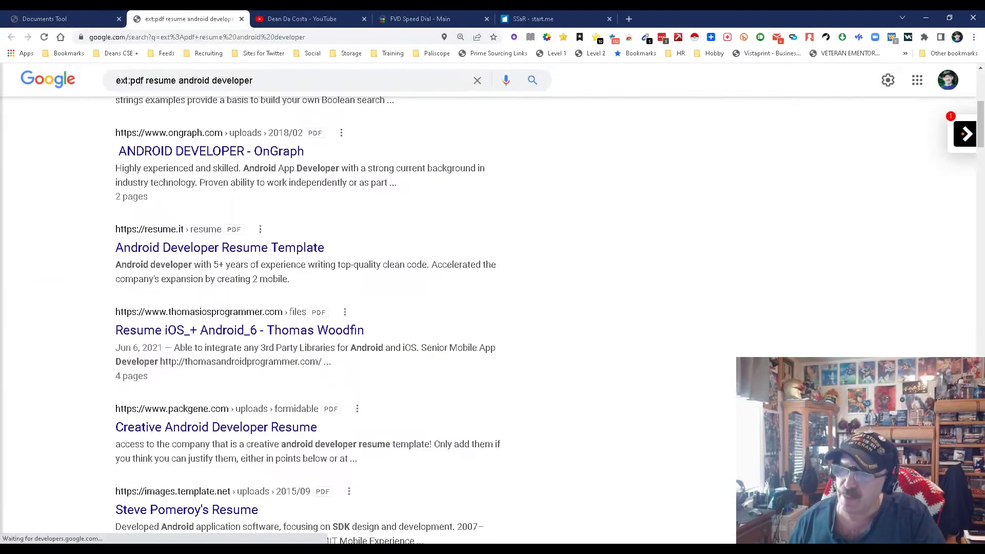
scroll(359, 308, "down", 4)
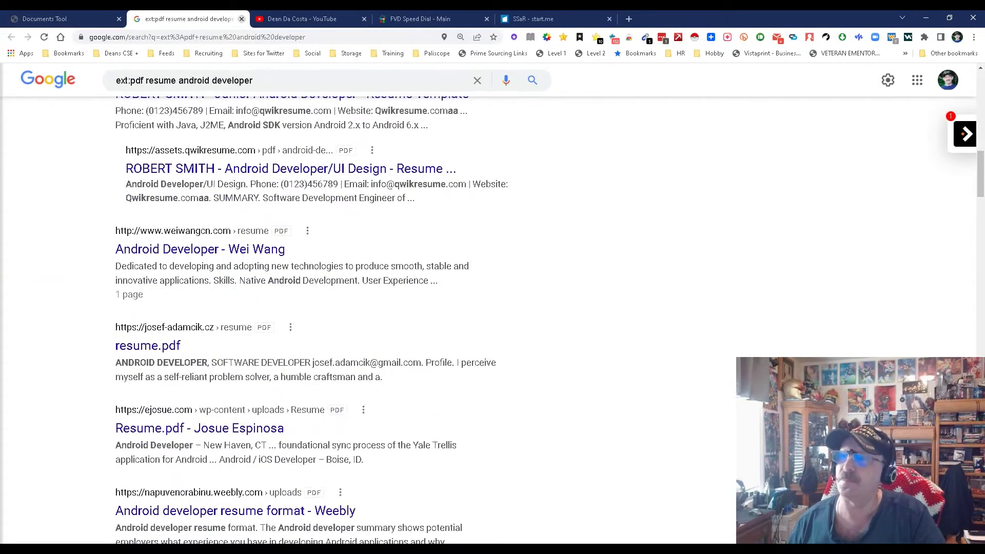
left_click(241, 19)
left_click(31, 300)
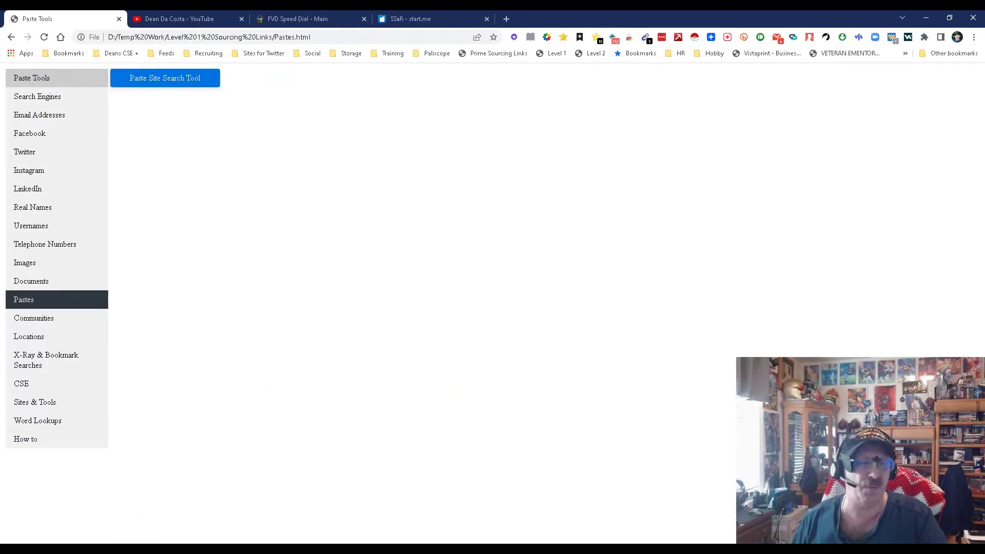
Search RedHunt Labs pastes for java developer "gmail.com".
left_click(165, 78)
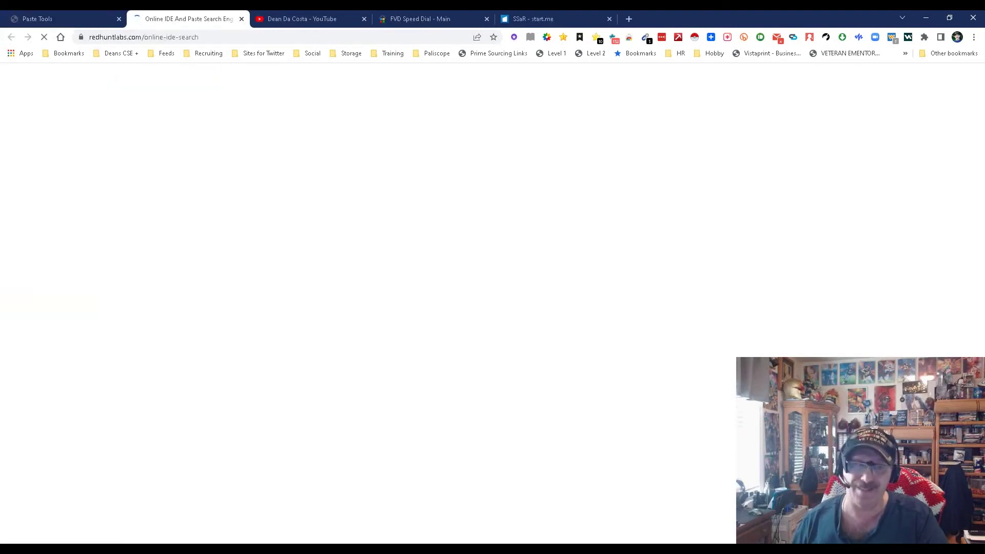
scroll(487, 257, "down", 4)
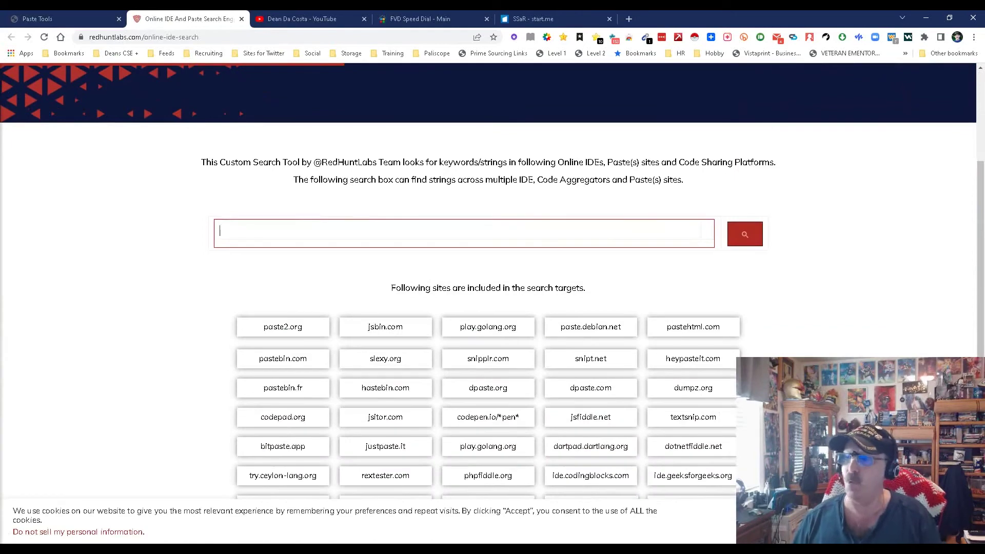
type("java d")
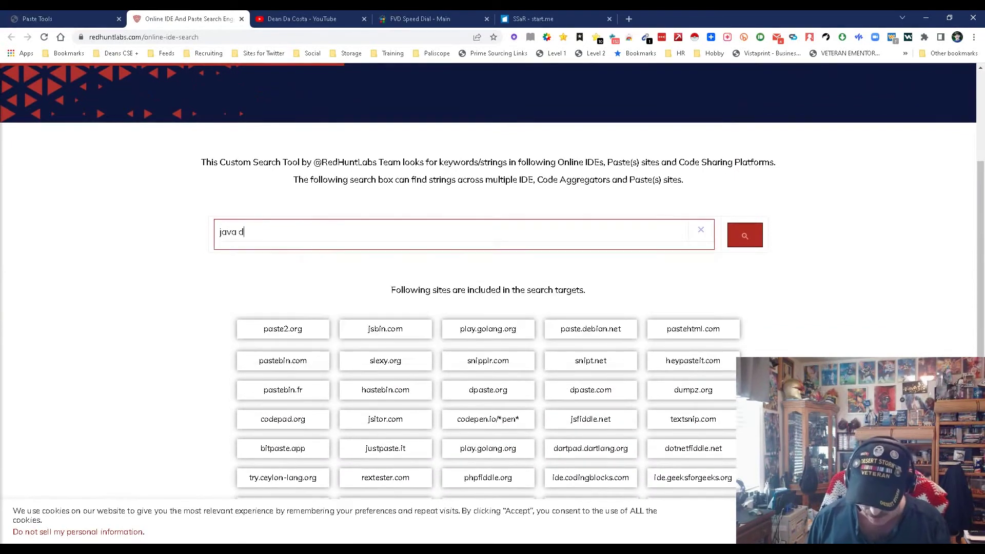
type("eveloper \"gmail.com\"")
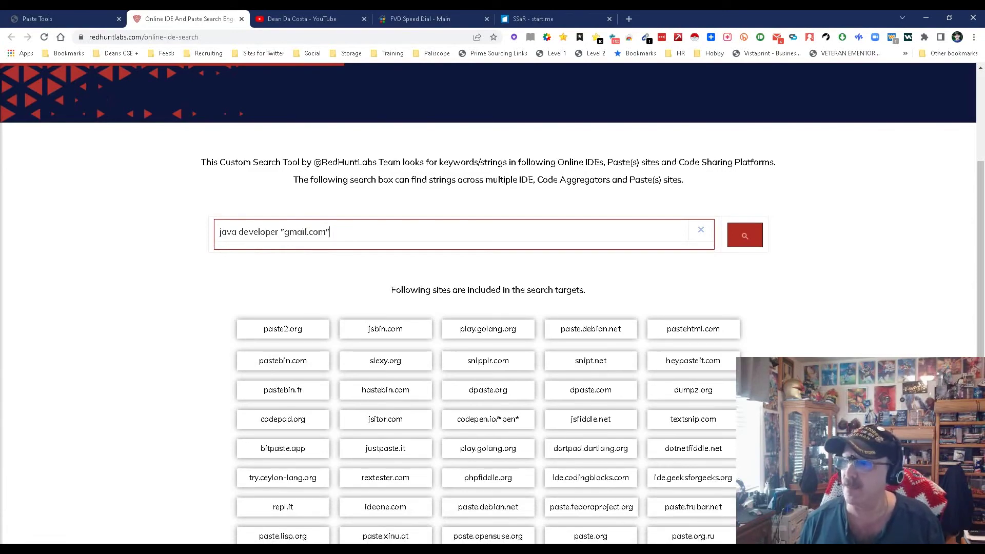
key("Return")
Review the roughly 395 paste results, close the tab, and go to Communities.
scroll(488, 308, "down", 1)
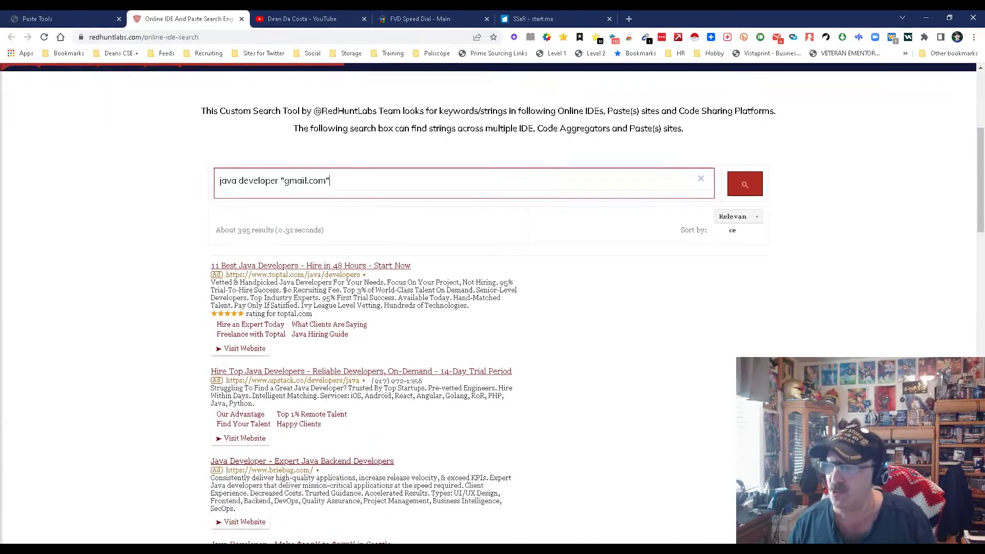
scroll(334, 153, "down", 6)
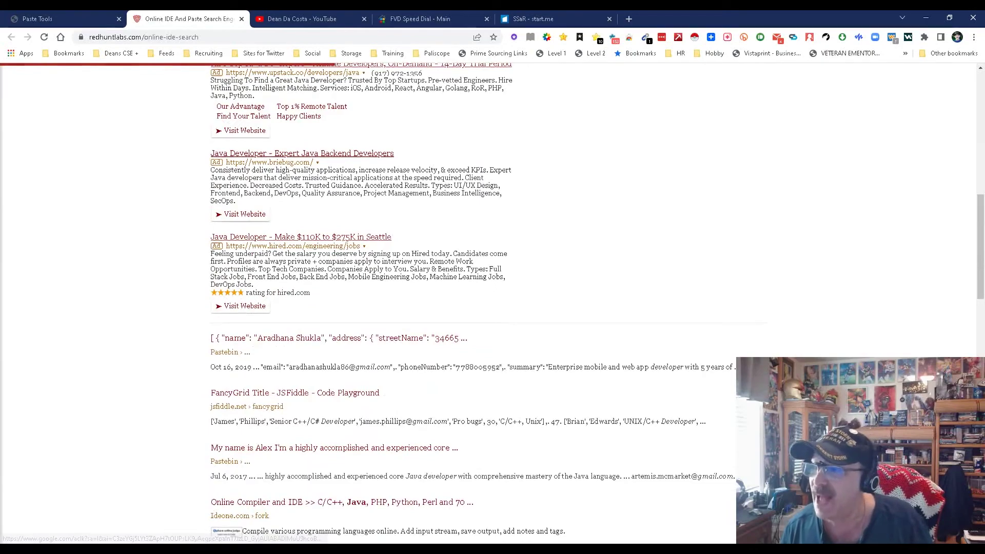
scroll(488, 307, "down", 5)
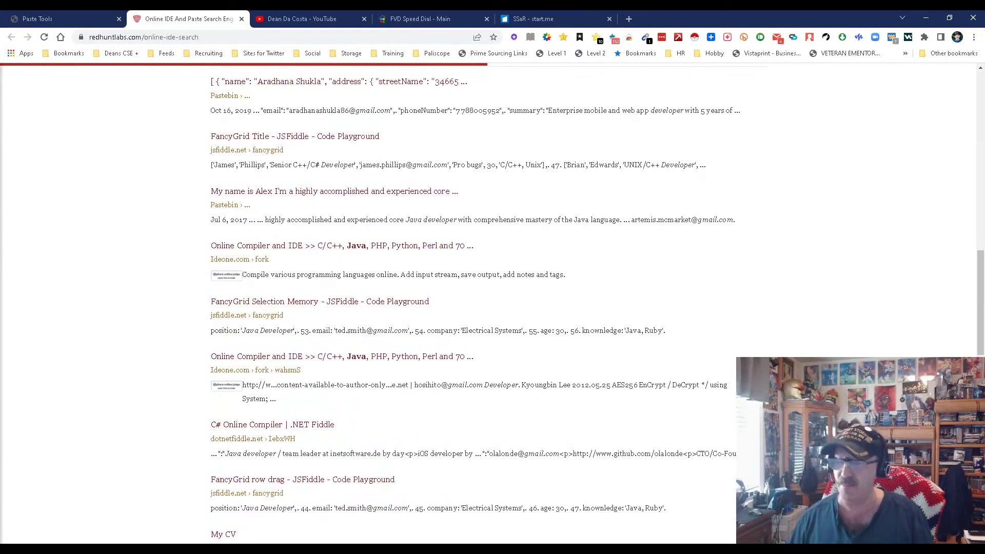
scroll(487, 308, "up", 14)
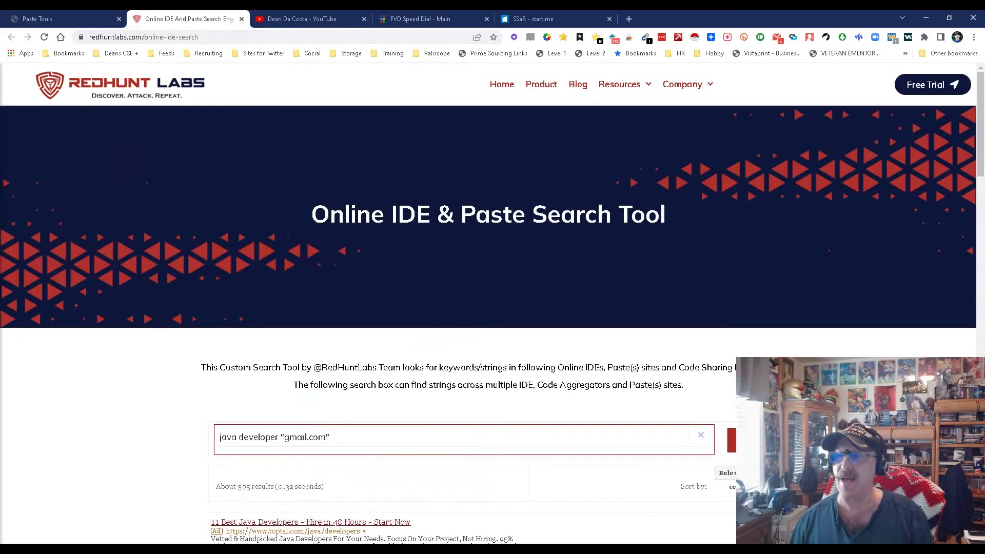
left_click(242, 18)
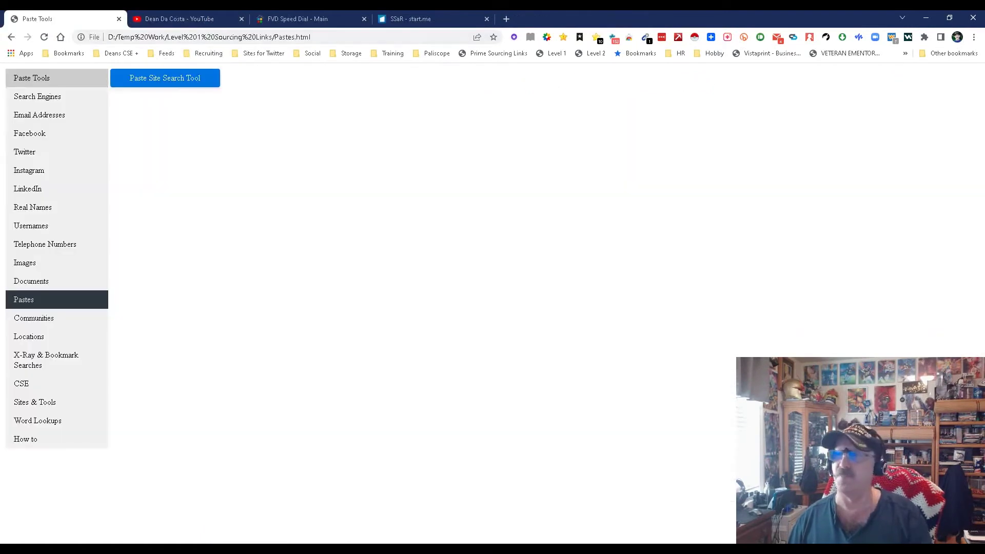
left_click(33, 318)
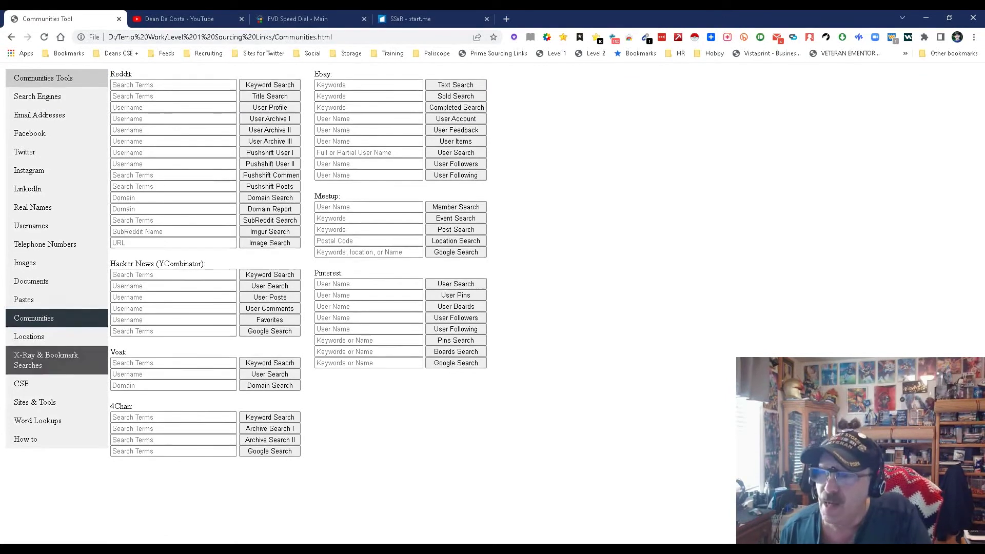
Go to the Locations tools page with its address boxes and Latitude/Longitude map rows.
left_click(28, 336)
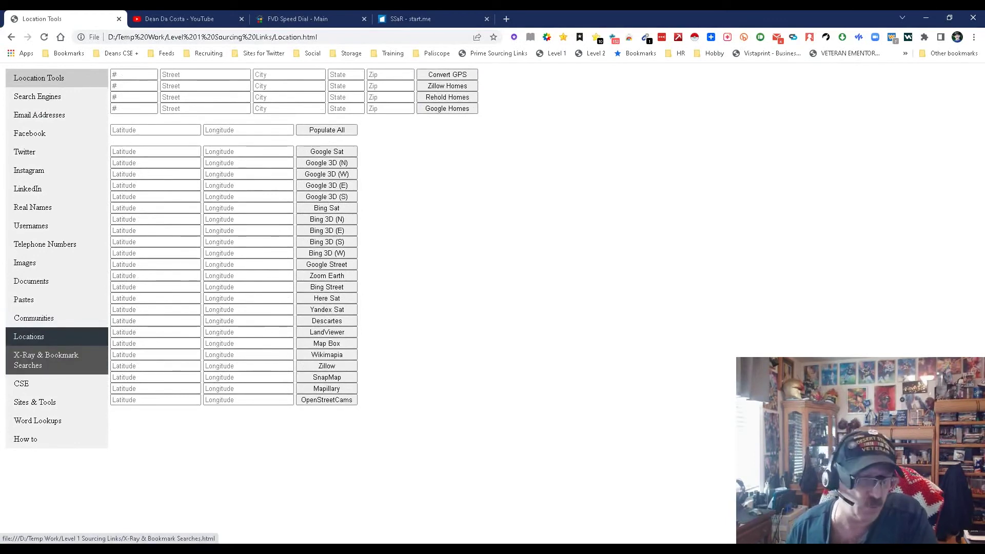
On X-Ray & Bookmark Searches, fill every search field with 'java developer' from autofill.
left_click(46, 361)
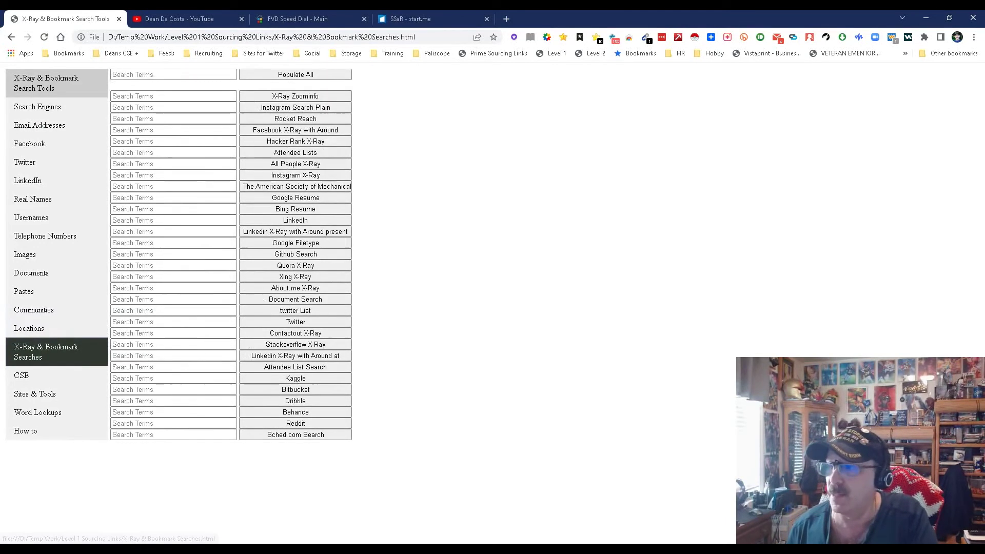
left_click(173, 74)
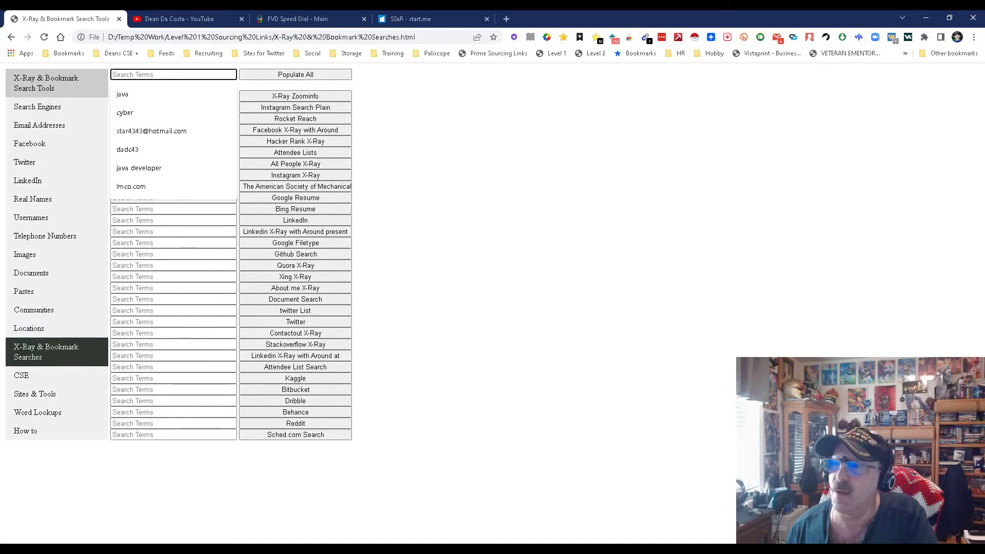
left_click(139, 167)
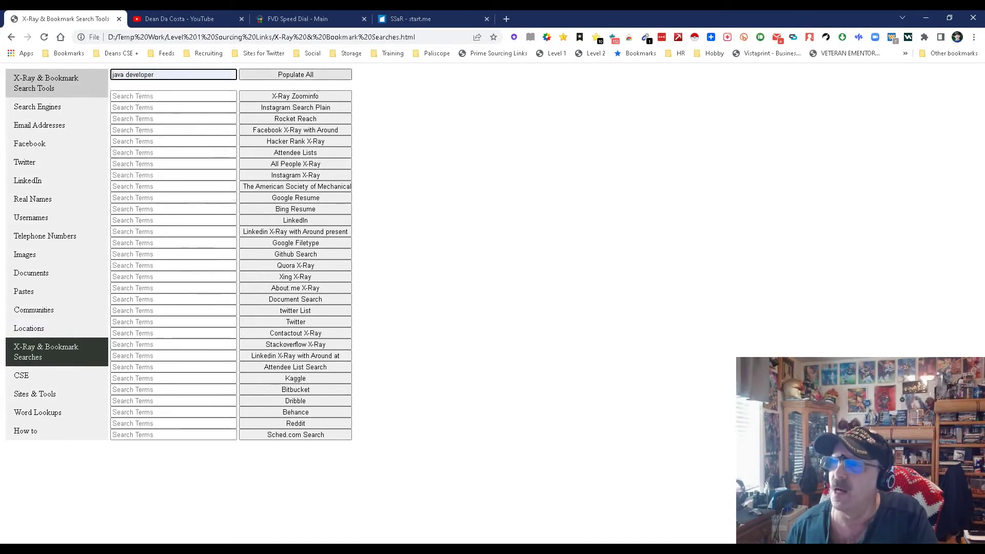
left_click(295, 75)
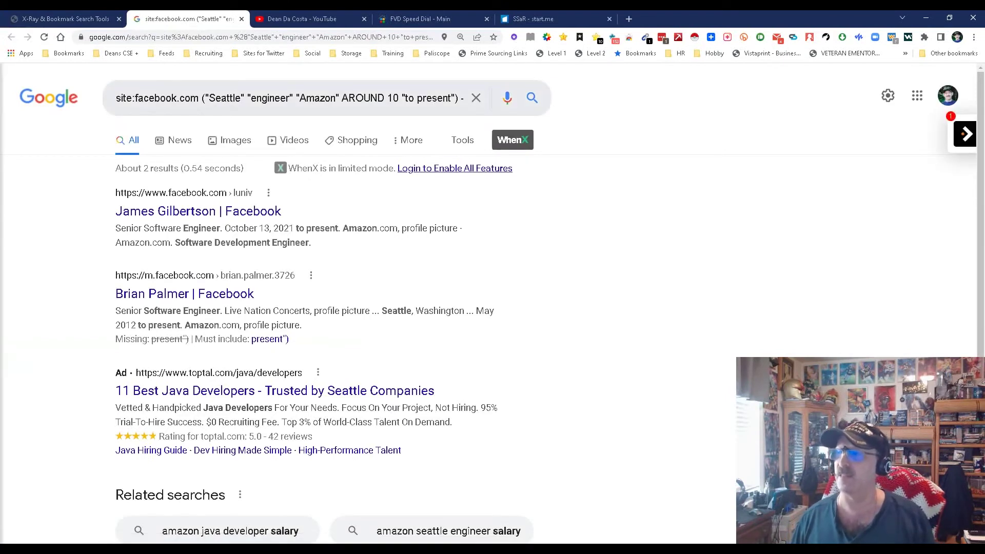
Move 'java developer' over the Seattle, engineer and Amazon terms in the Facebook query and rerun it.
left_click(462, 98)
key("End")
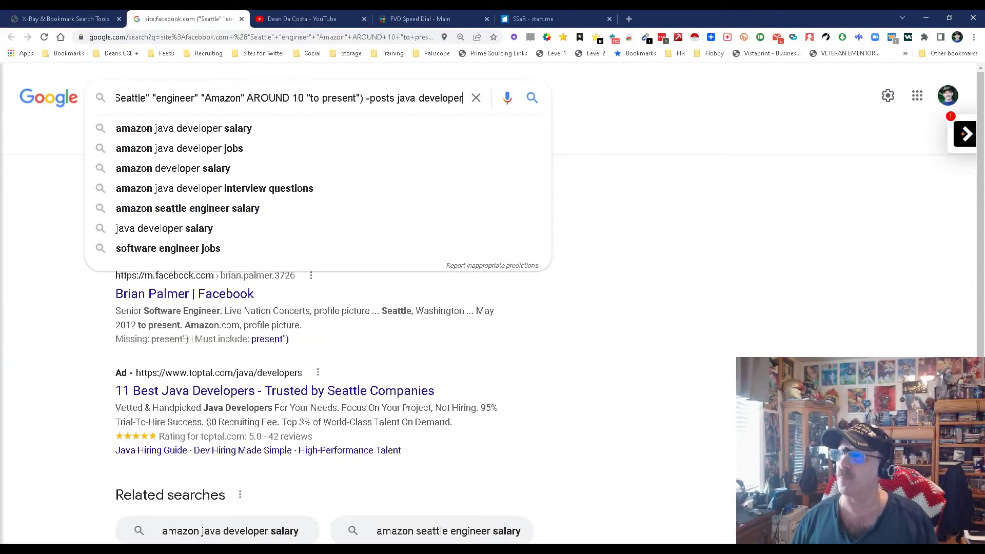
key("ctrl+Left")
key("ctrl+Left")
key("ctrl+Left")
key("ctrl+Left")
key("ctrl+Left")
key("ctrl+Left")
key("ctrl+Left")
key("ctrl+Left")
key("ctrl+Left")
key("ctrl+Left")
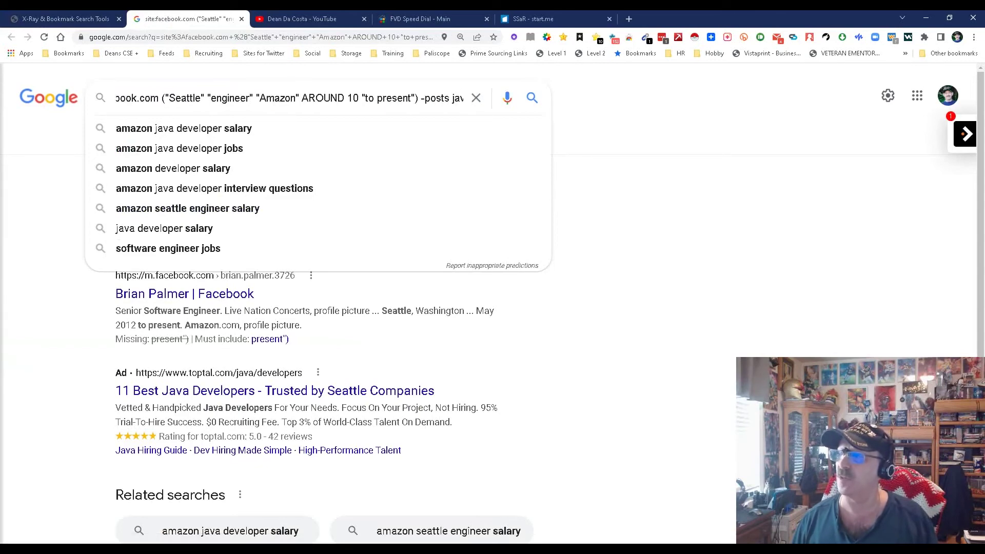
key("shift+End")
right_click(418, 99)
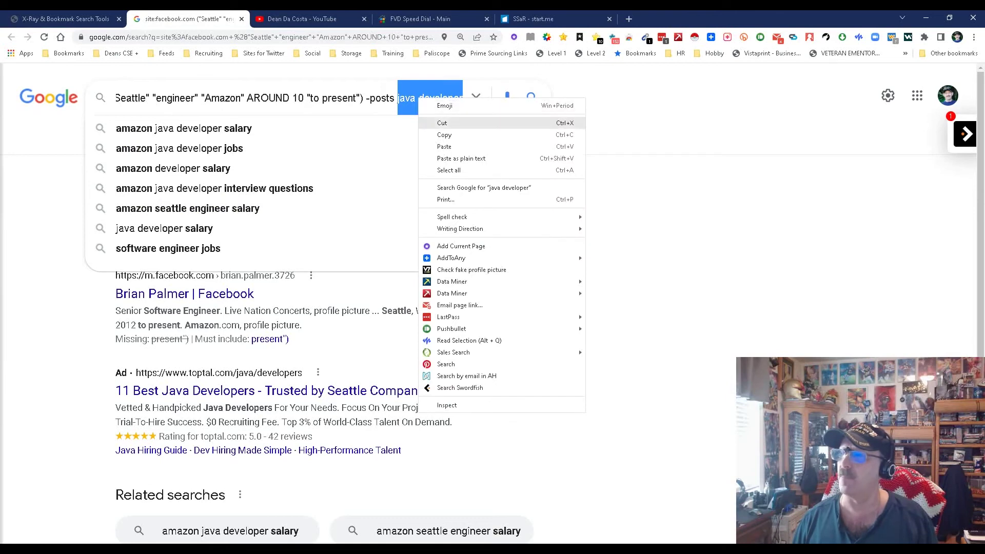
left_click(442, 123)
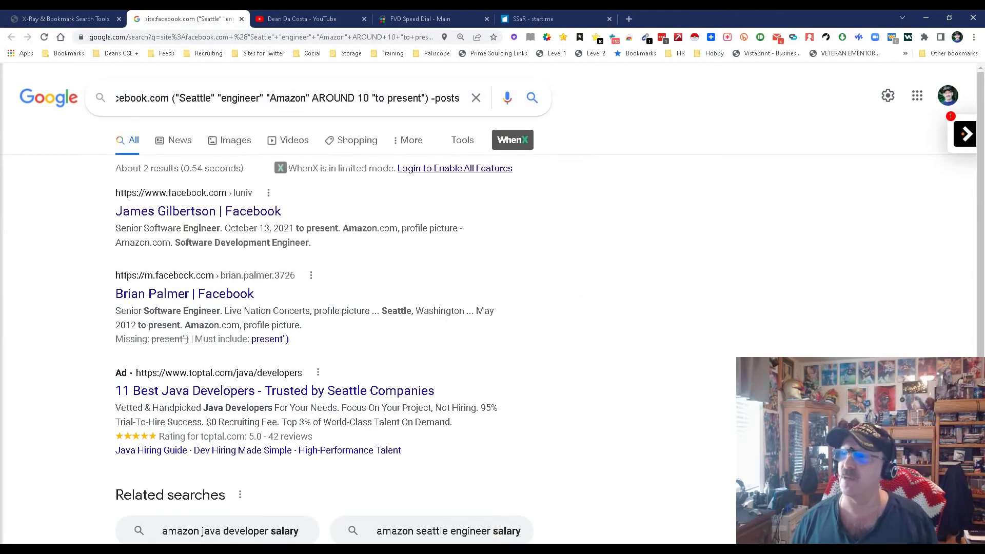
left_click_drag(179, 98, 310, 98)
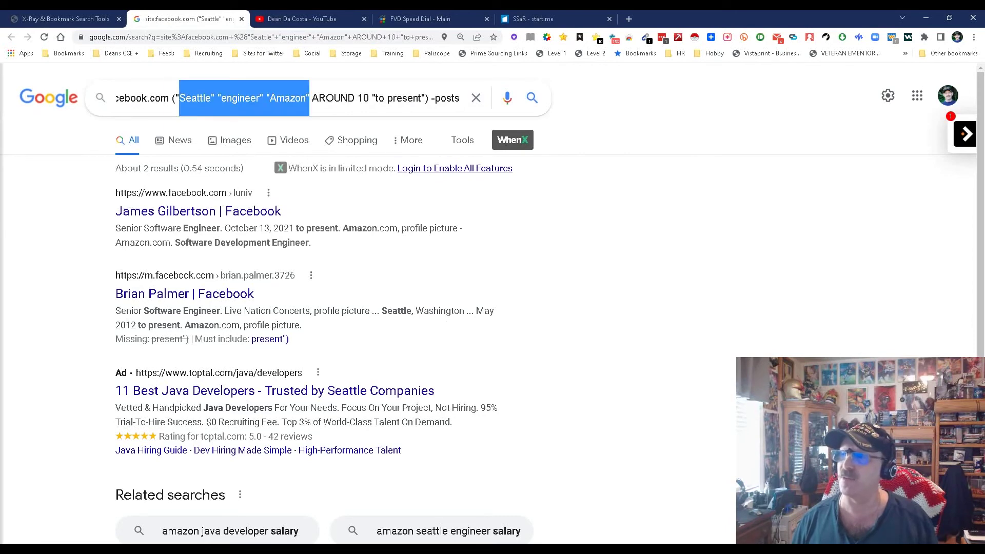
left_click_drag(309, 98, 306, 98)
key("BackSpace")
key("ctrl+v")
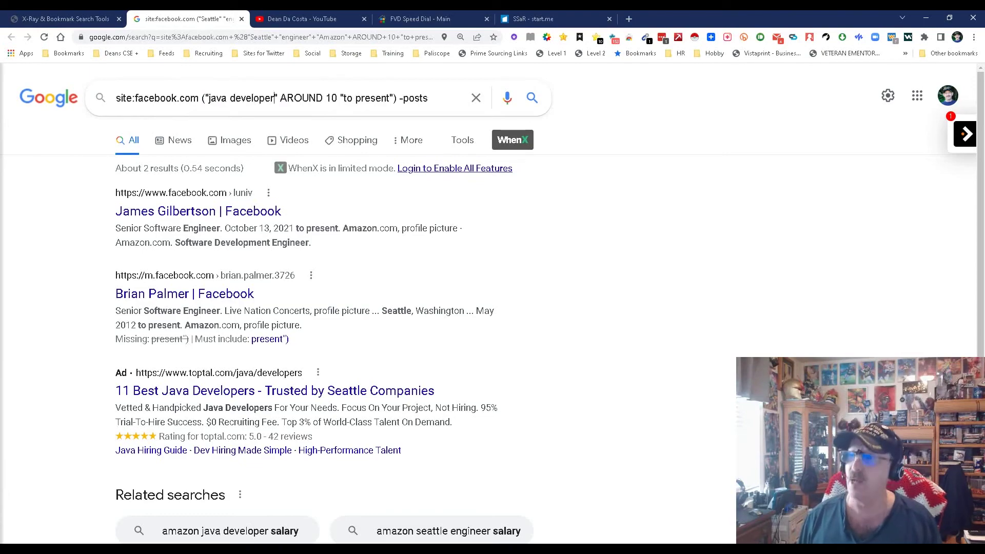
key("Return")
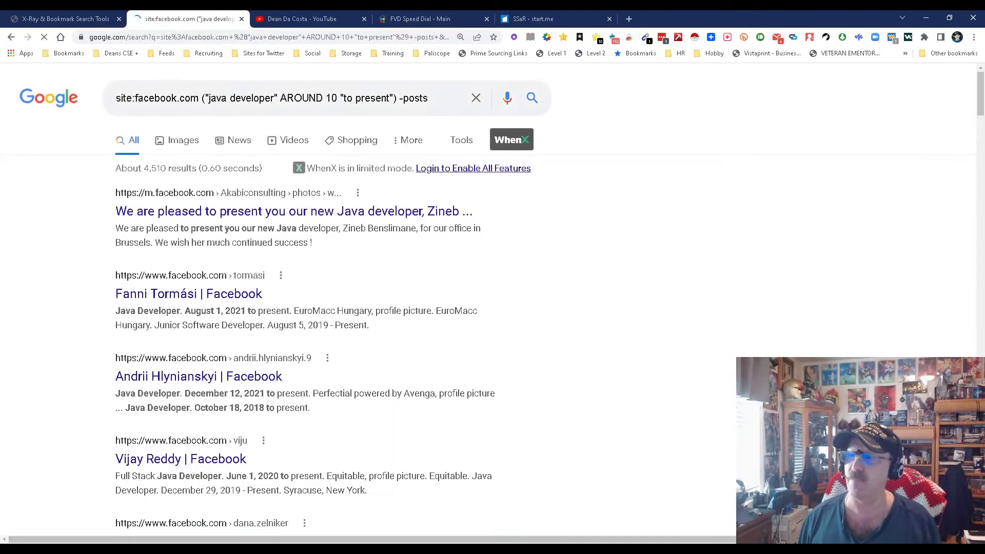
Review the results, close the Google tab, and go to the tool's CSE page.
scroll(307, 308, "down", 10)
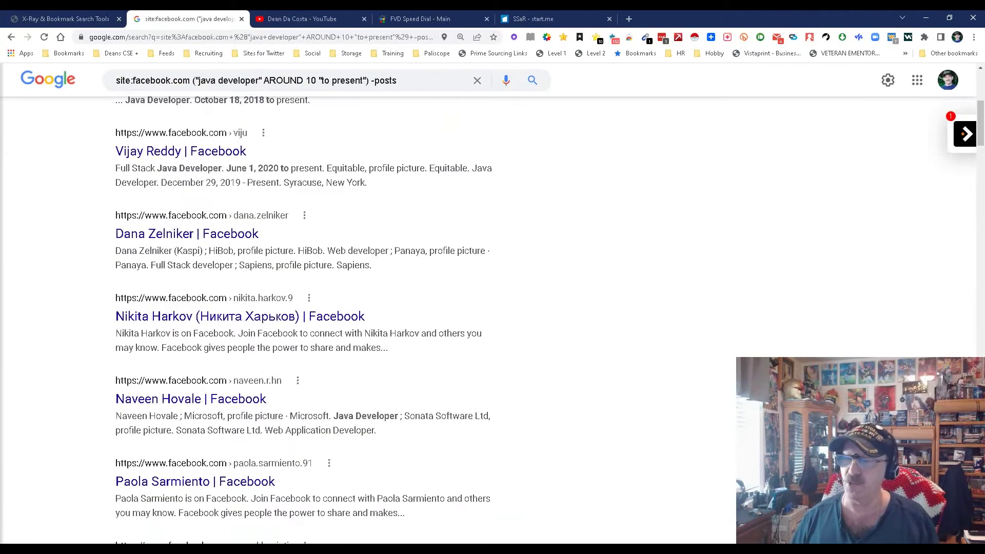
scroll(308, 308, "up", 10)
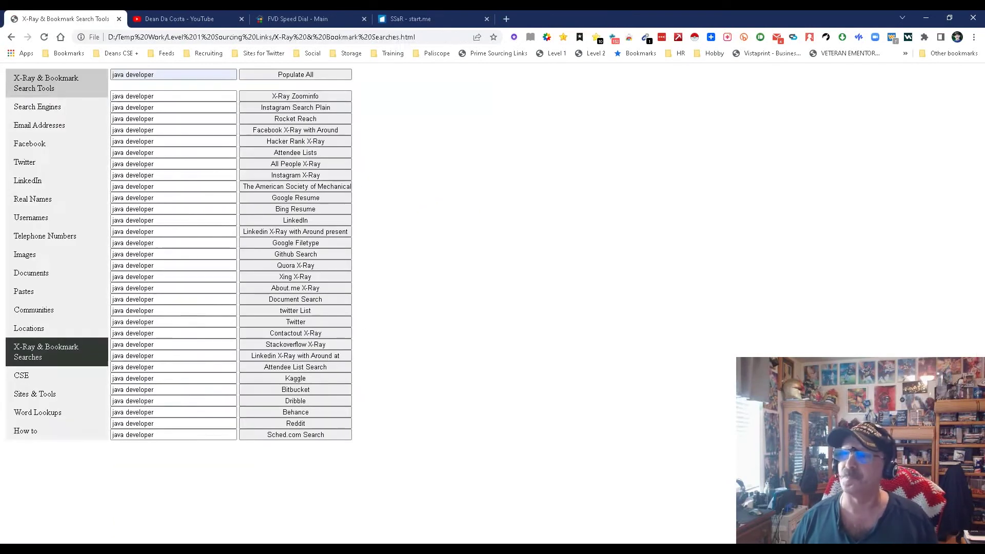
left_click(241, 19)
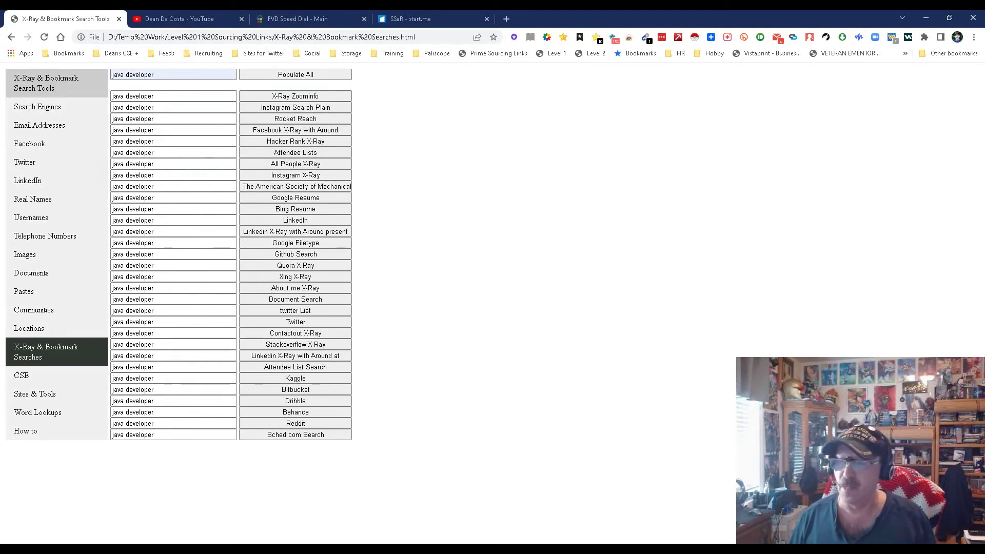
left_click(31, 375)
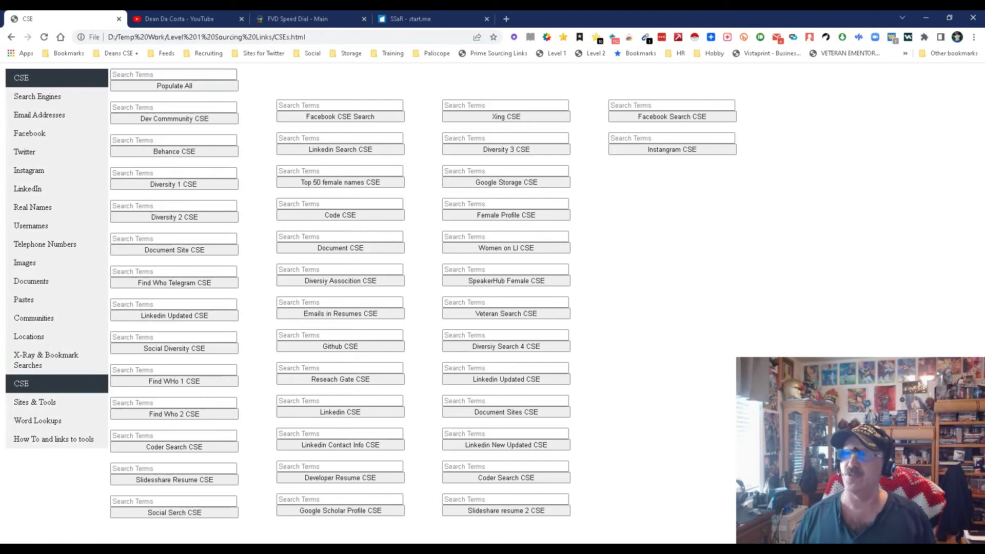
Fill every CSE search field with 'java' from autofill, then go to Sites & Tools.
left_click(154, 74)
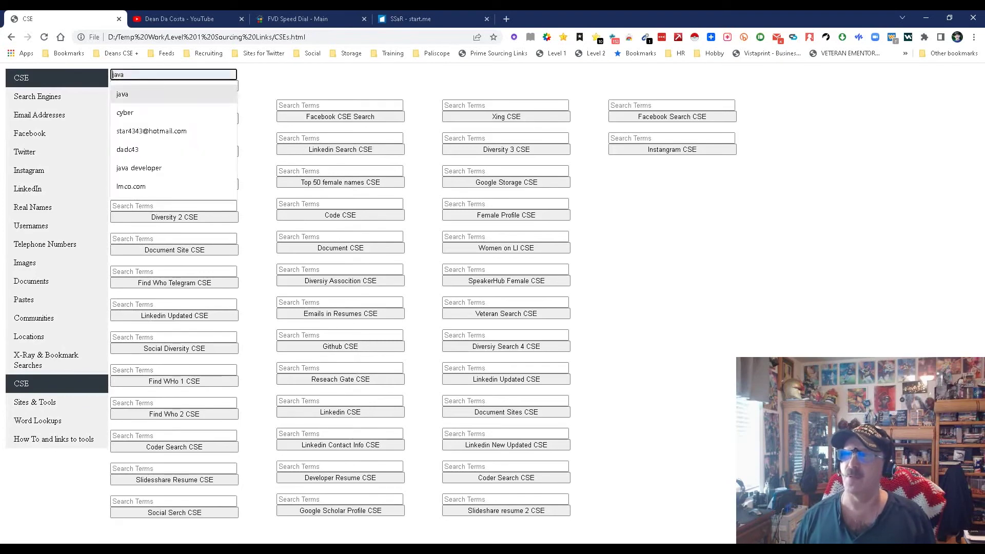
key("Return")
key("Return")
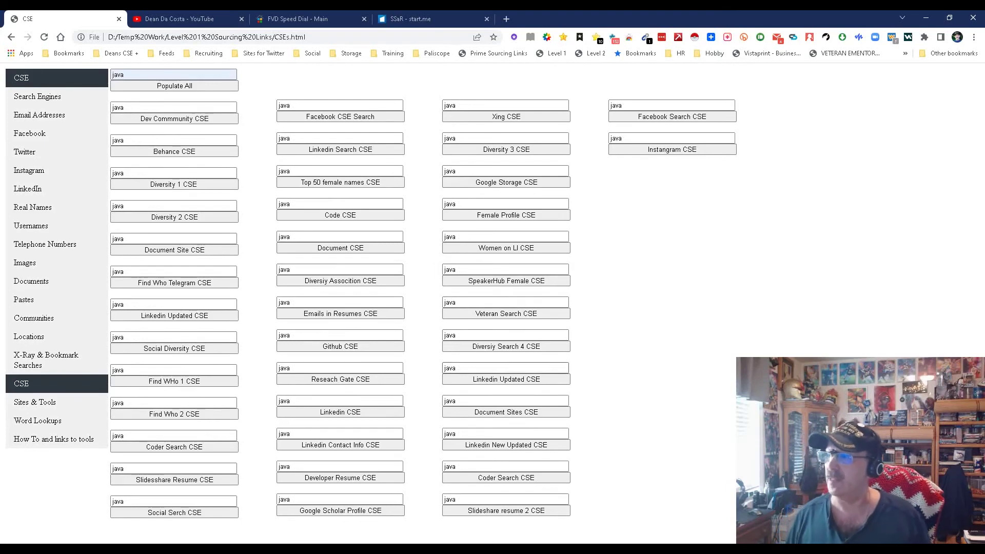
left_click(35, 401)
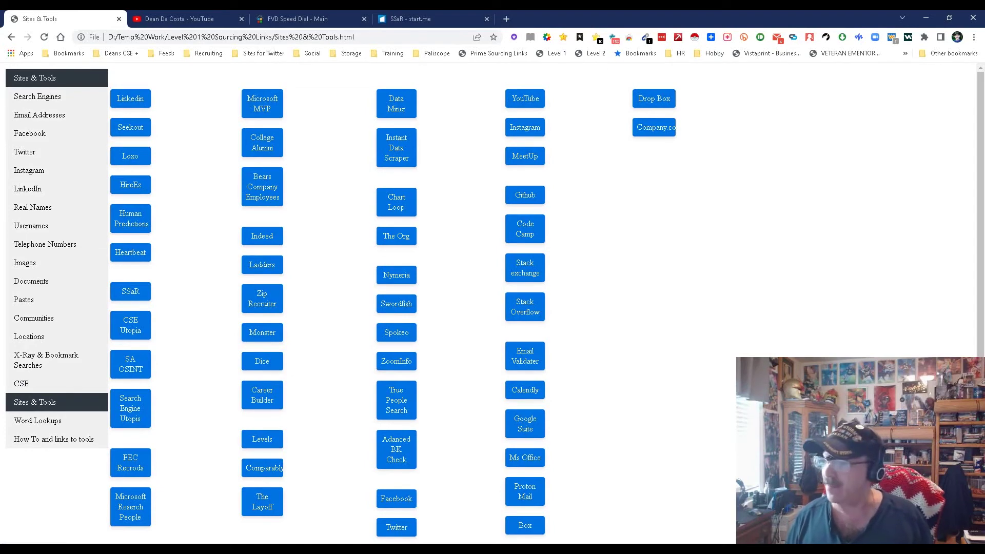
On Word Lookups, fill all four lookup fields with 'java' from autofill.
left_click(38, 420)
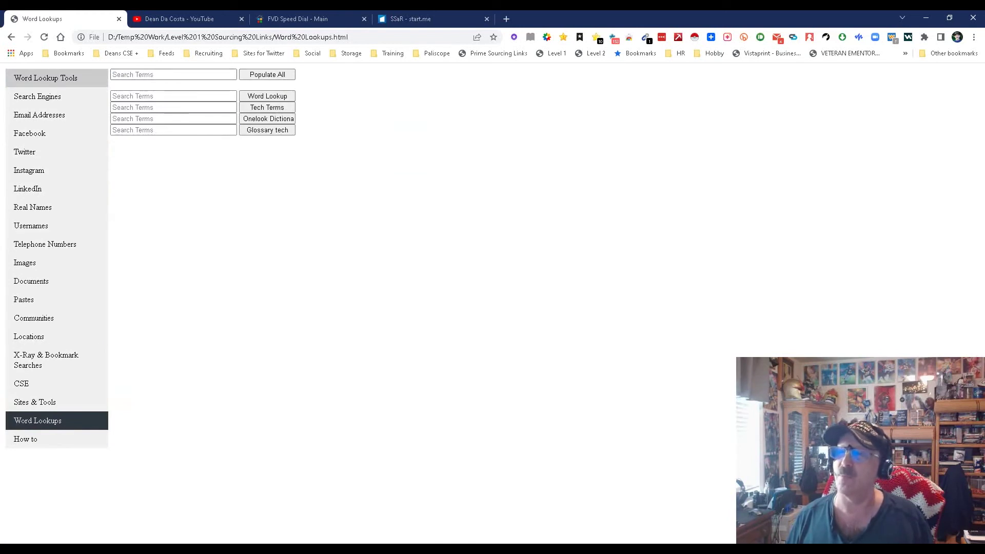
left_click(173, 75)
left_click(123, 94)
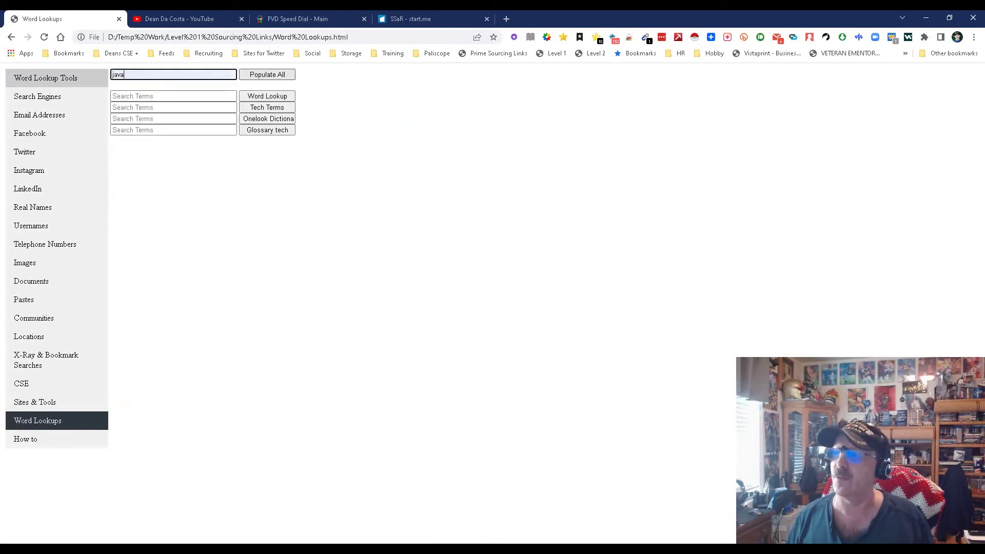
left_click(267, 75)
Read the Java definition on TechTerms.com, then close that tab.
left_click(268, 107)
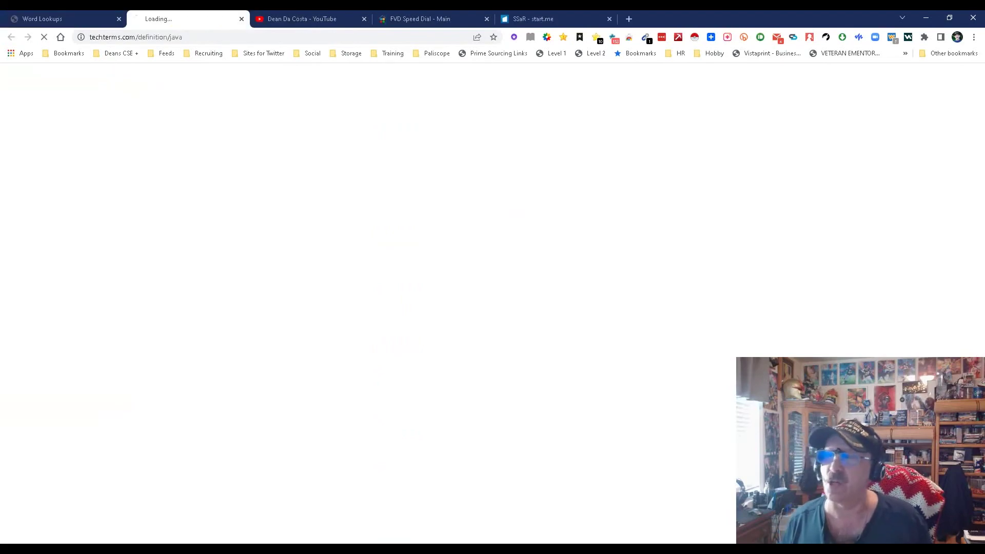
scroll(405, 307, "down", 5)
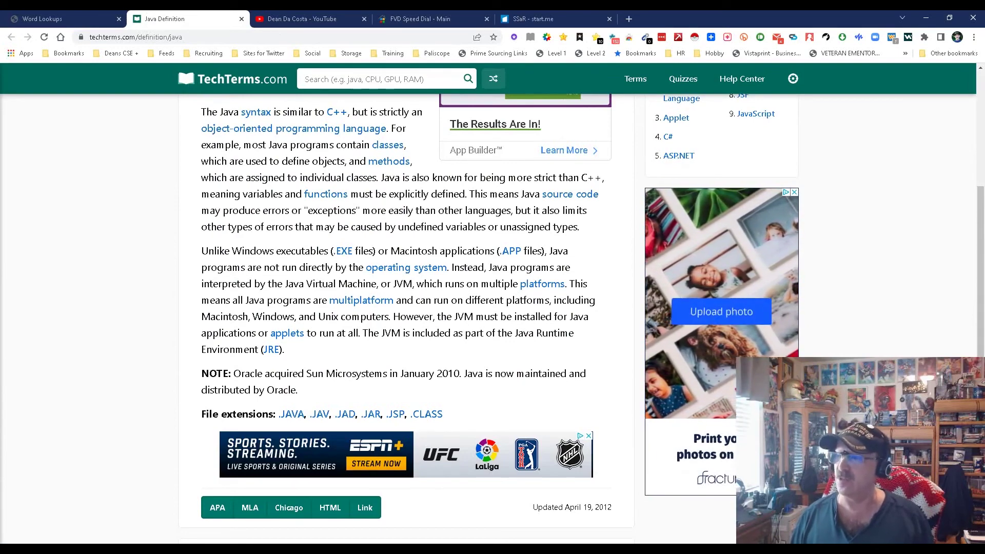
scroll(405, 308, "up", 3)
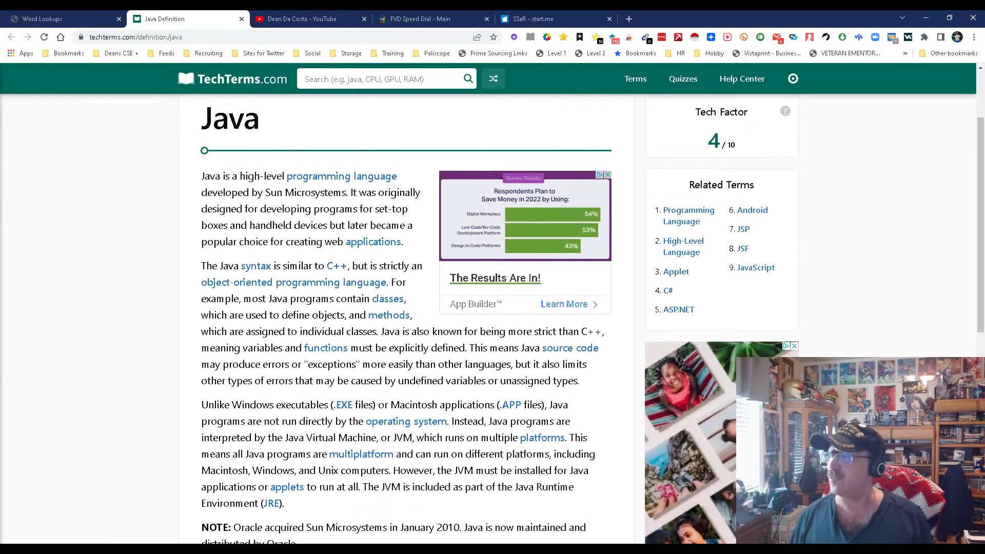
scroll(406, 308, "up", 2)
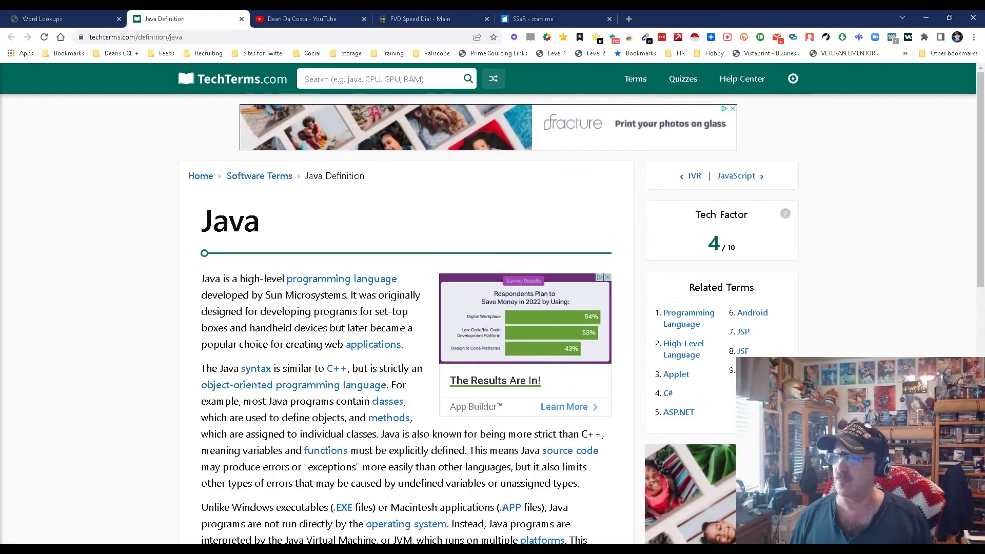
scroll(406, 308, "down", 5)
scroll(406, 308, "up", 7)
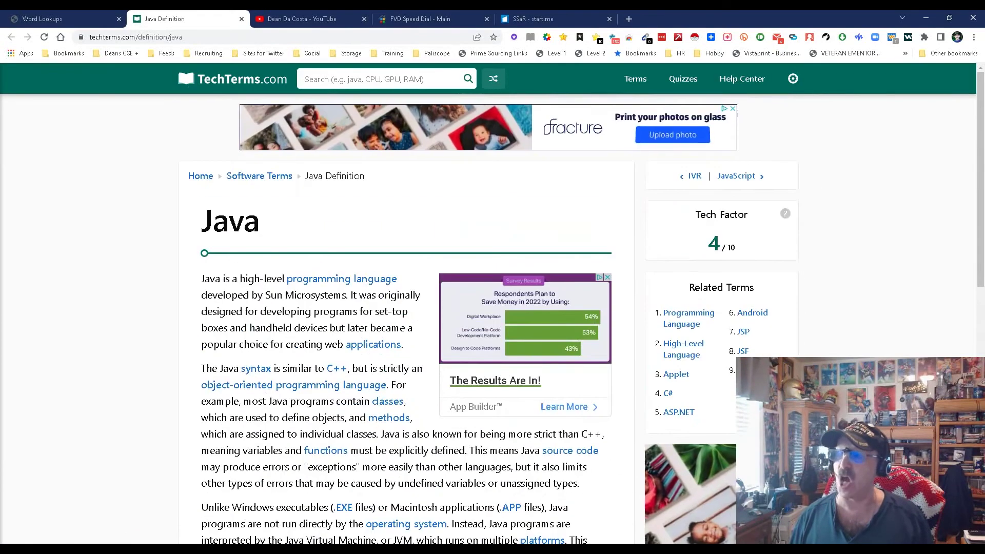
scroll(405, 308, "down", 9)
scroll(405, 307, "up", 7)
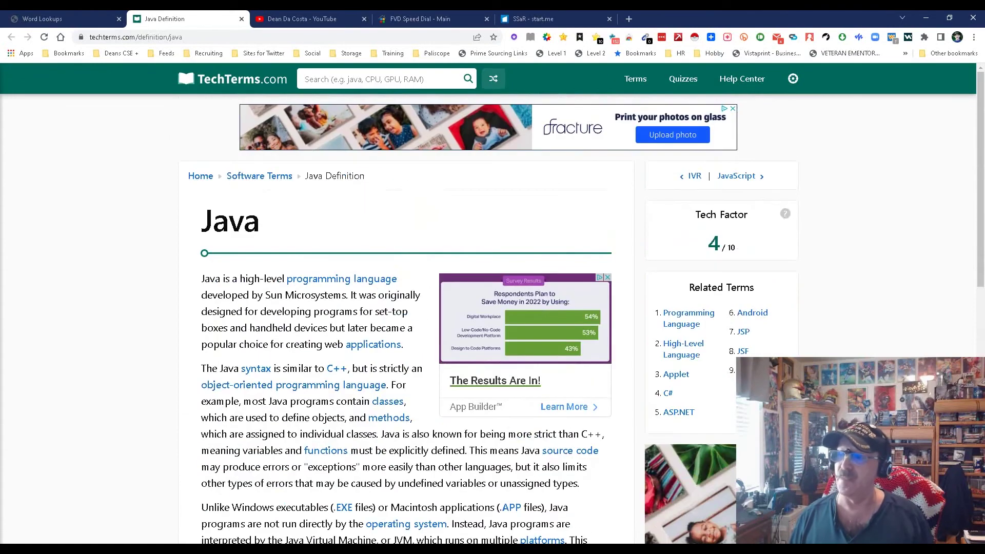
left_click(241, 18)
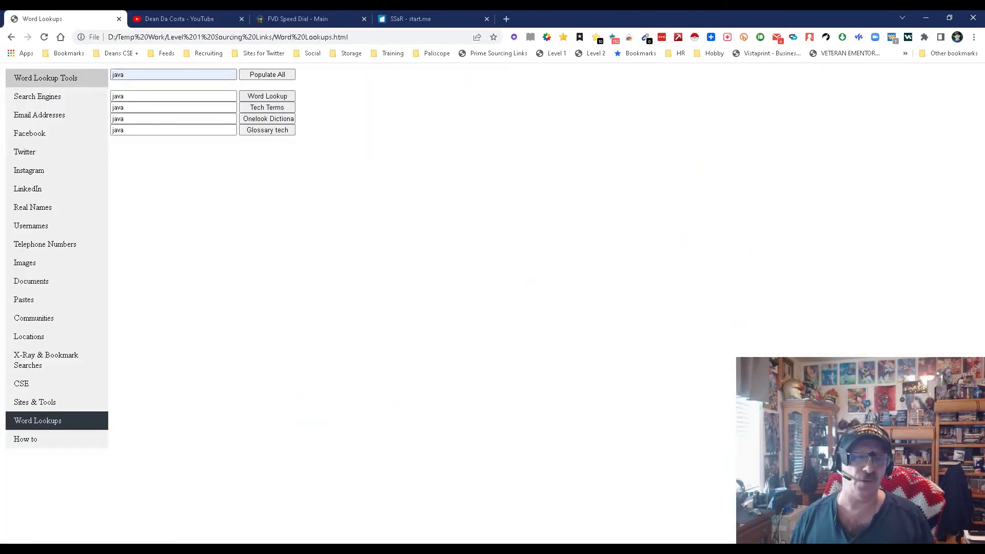
Switch to the SSaR start.me tab, then start a new browser tab.
left_click(410, 19)
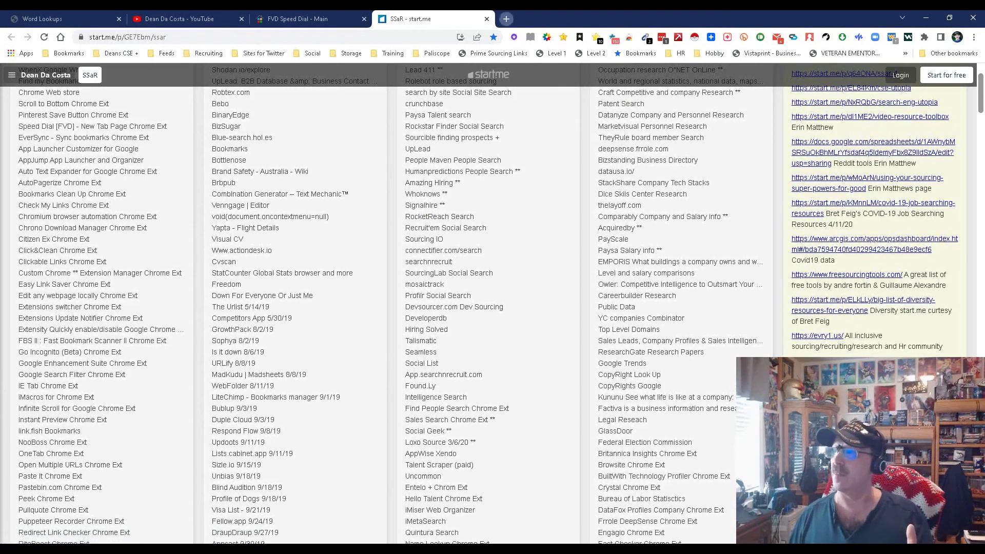
left_click(506, 19)
Load the Level 1 Sourcing Links start page from the bookmarks bar.
left_click(552, 53)
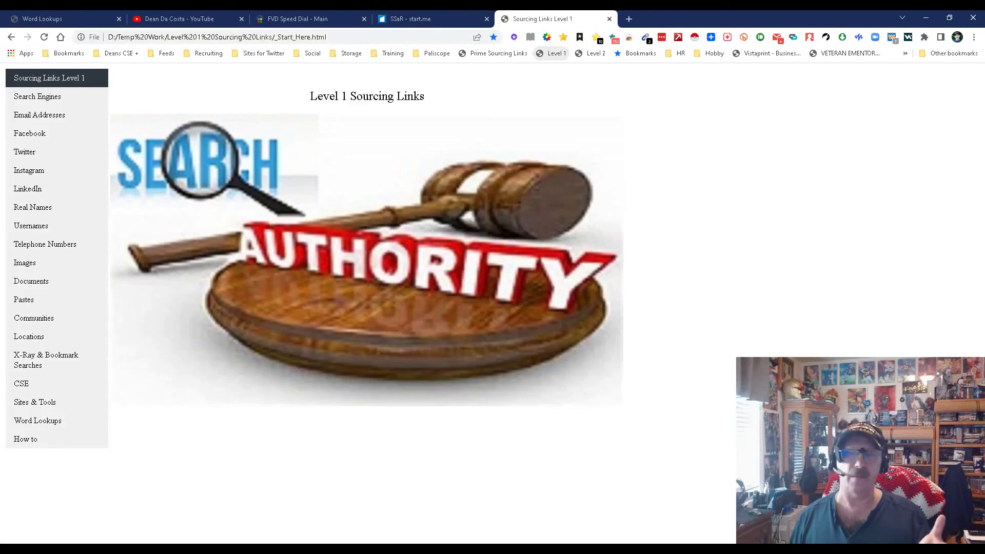